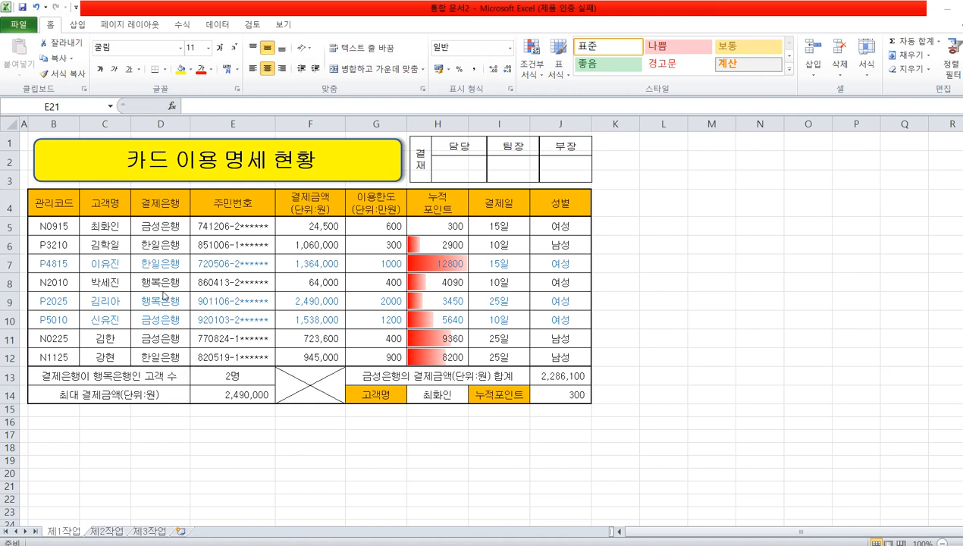
Step: Create a column chart on its own sheet from the 고객명, 결제금액 and 누적포인트 columns, rows 4 to 12
left_click(106, 204)
left_click_drag(106, 204, 112, 350)
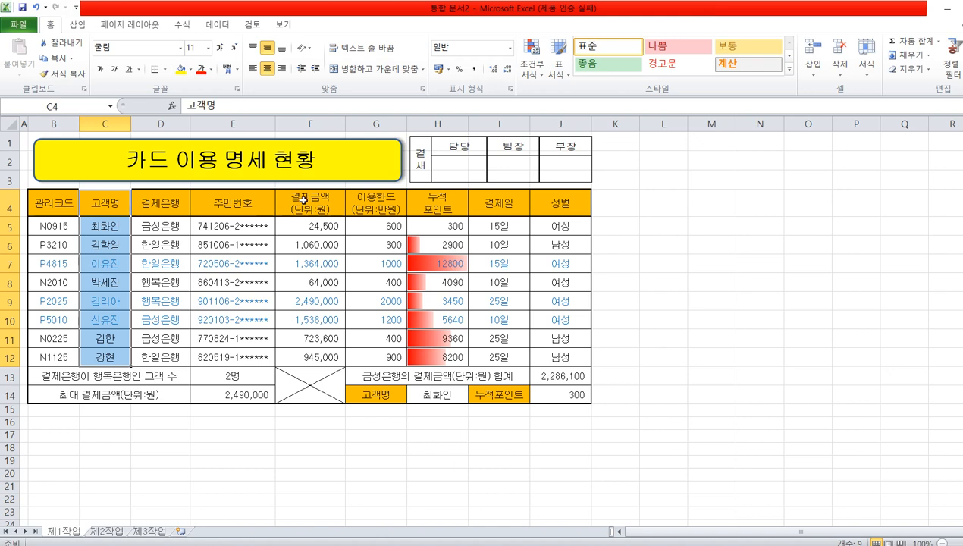
left_click_drag(303, 199, 295, 350)
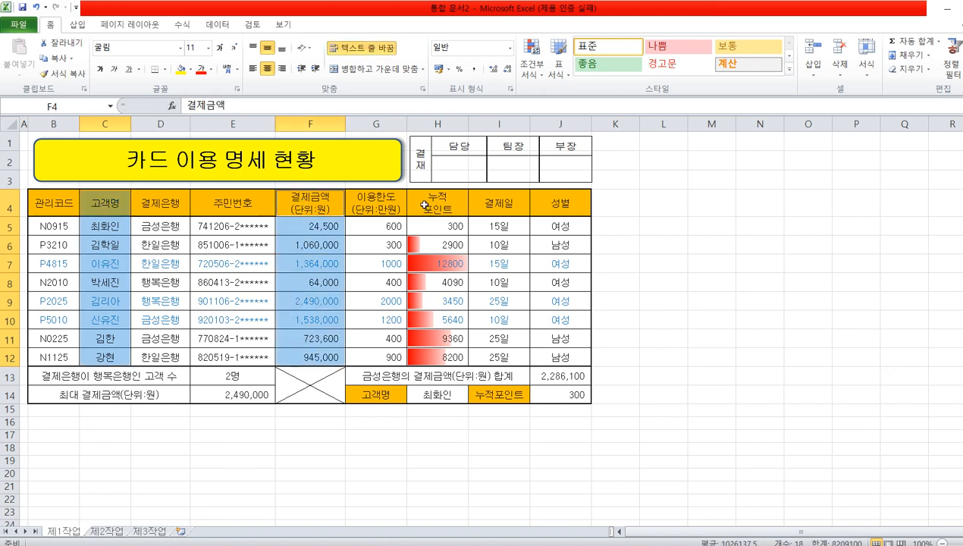
left_click_drag(429, 202, 436, 354)
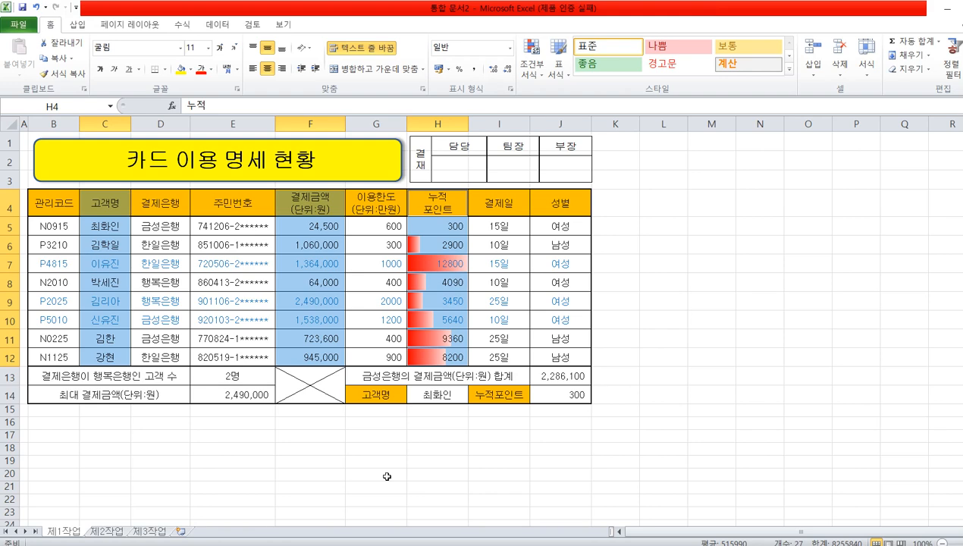
key("F11")
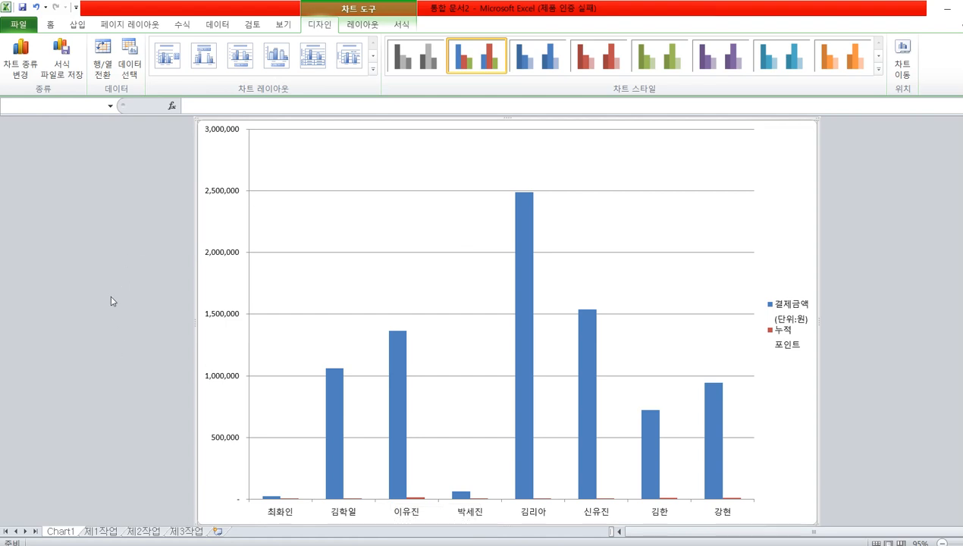
Step: Rename the chart sheet 제4작업 and move it behind the 제3작업 sheet
left_click(65, 534)
type("제4작업")
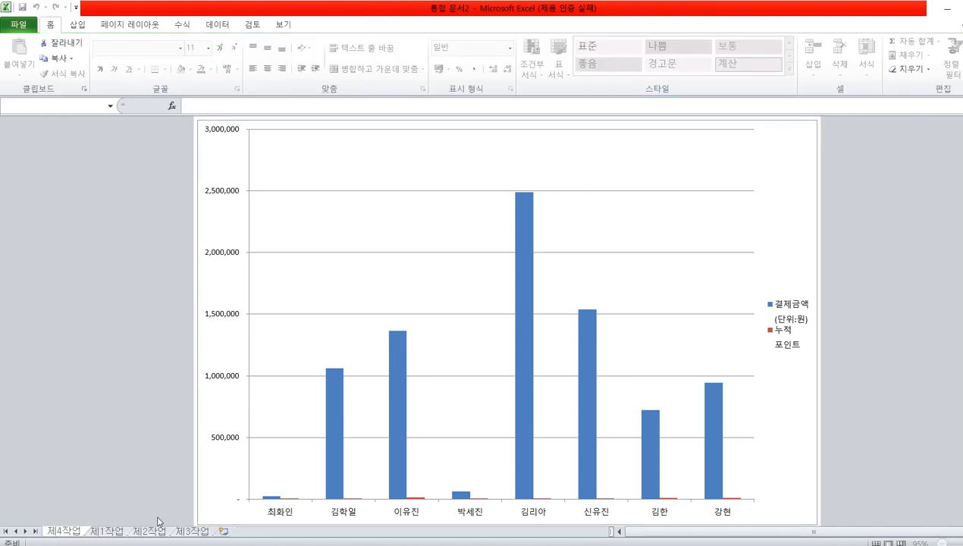
key("Return")
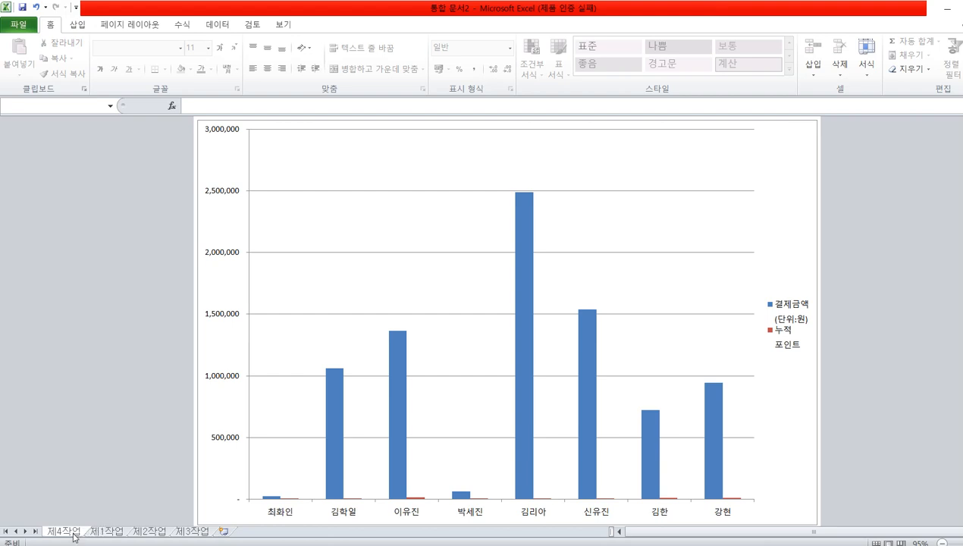
mouse_move(74, 534)
left_mouse_down()
mouse_move(146, 505)
mouse_move(222, 512)
mouse_move(236, 532)
left_mouse_up()
left_click_drag(236, 533, 236, 533)
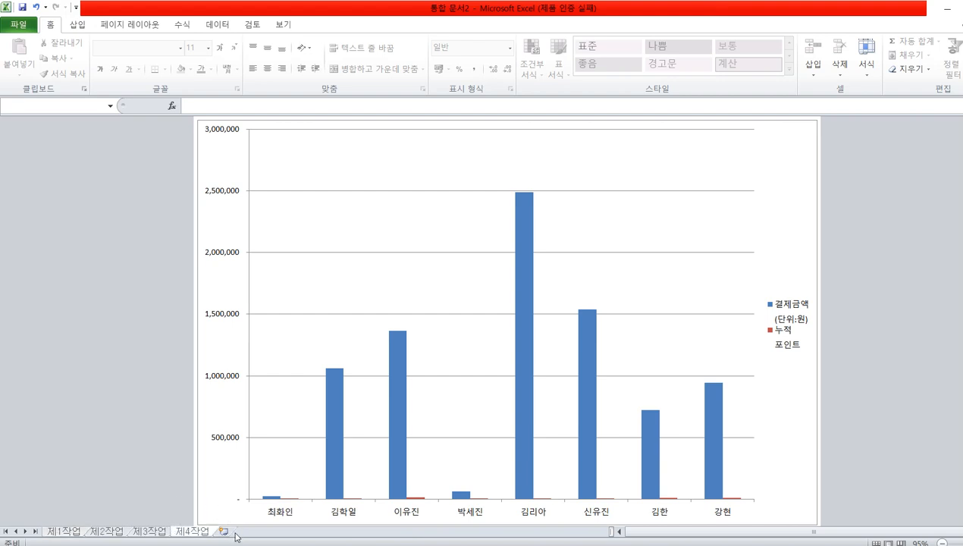
left_click(72, 534)
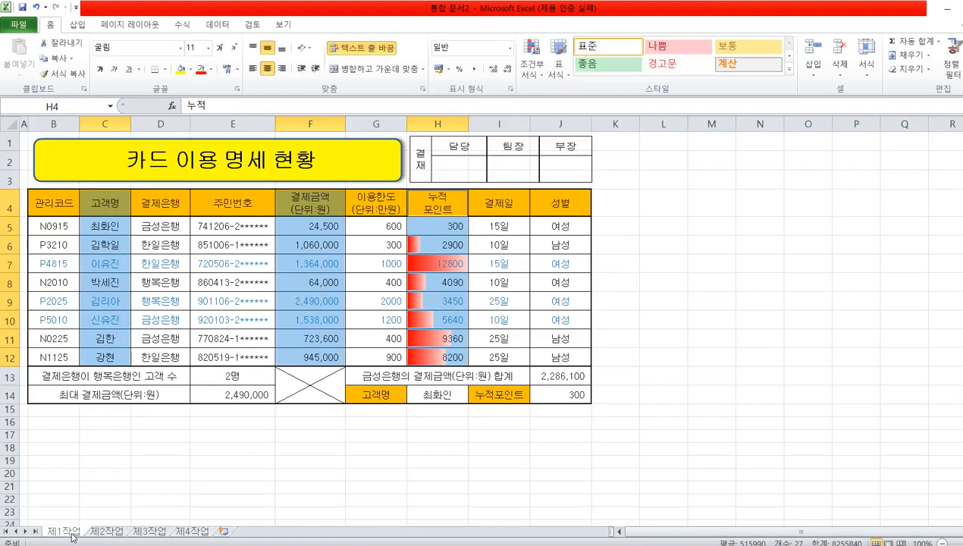
left_click(112, 532)
left_click(146, 534)
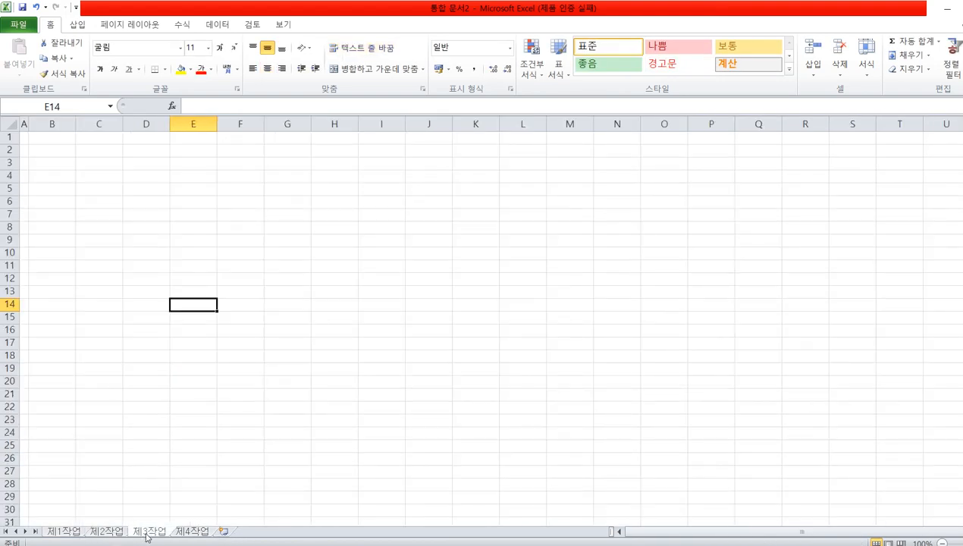
left_click(191, 534)
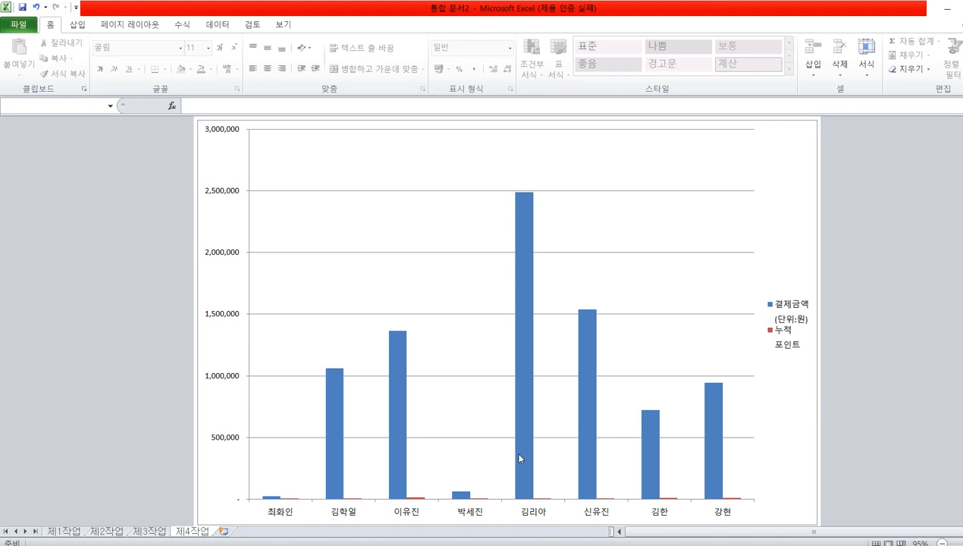
left_click(65, 532)
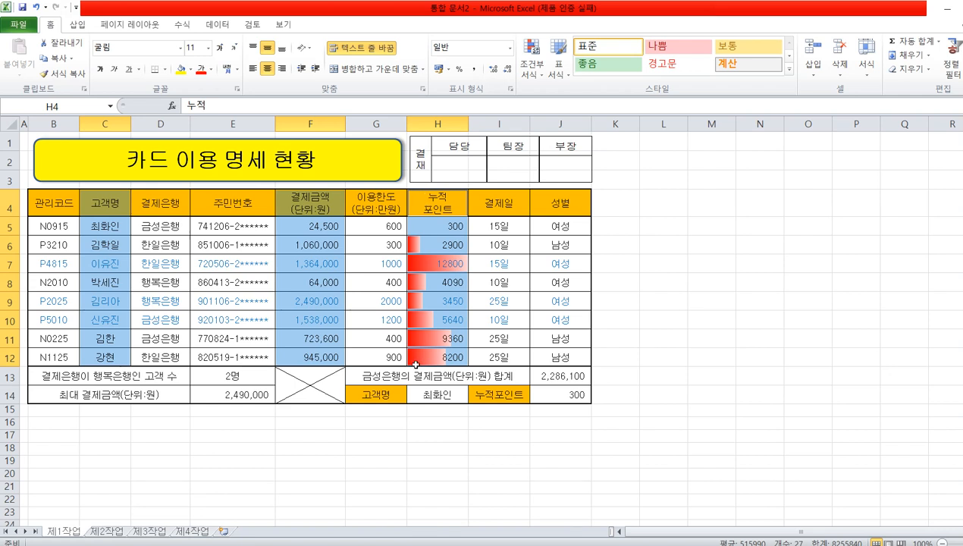
left_click(183, 531)
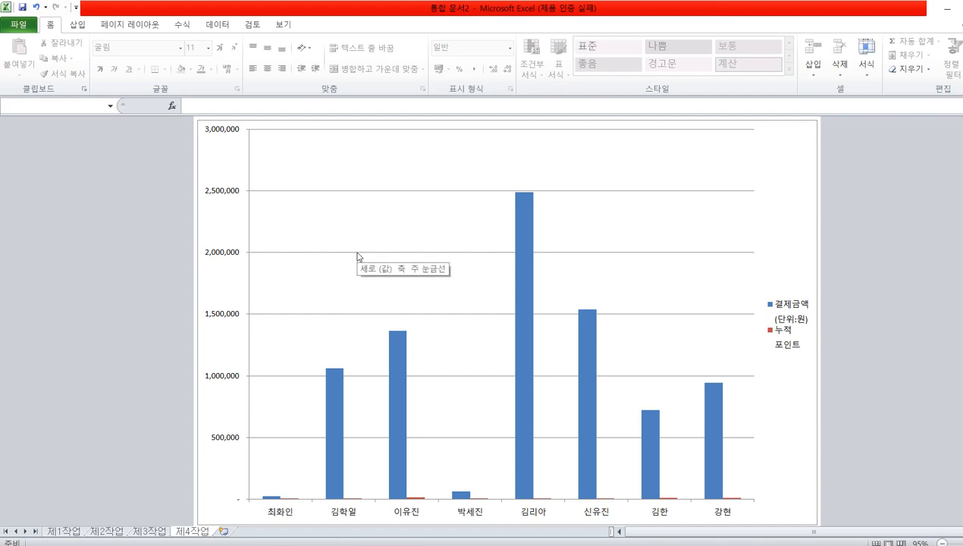
Step: Apply the third chart layout, with a title and bottom legend, and the purple style from the first row of chart styles
left_click(237, 167)
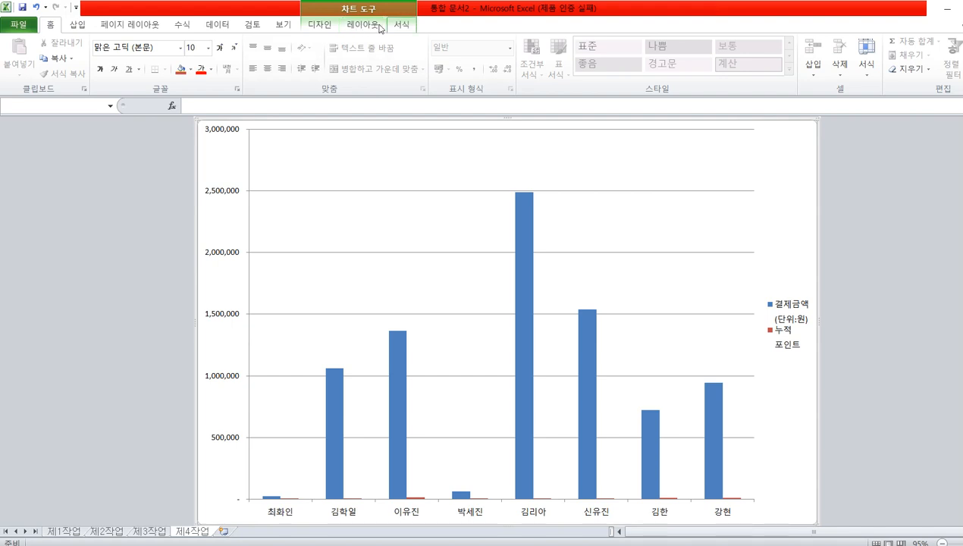
left_click(314, 28)
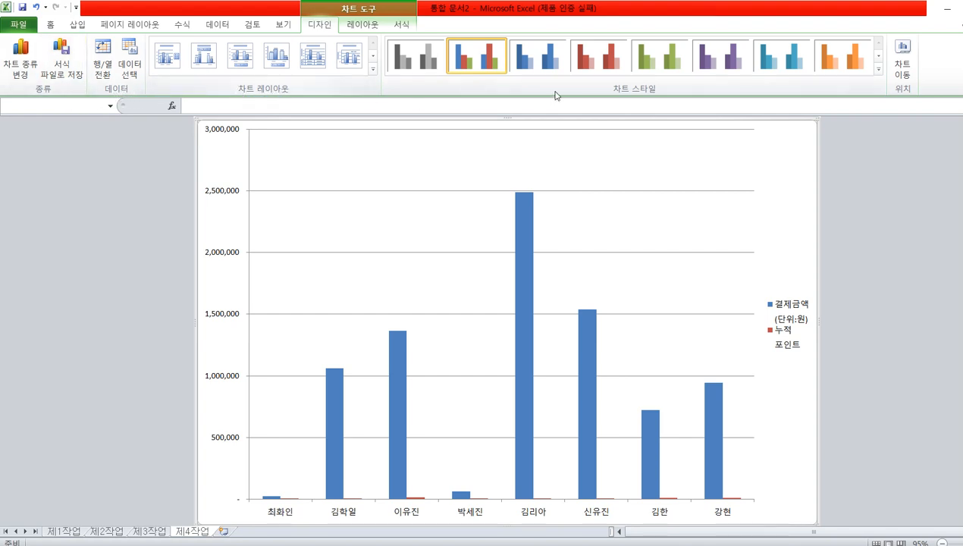
left_click(374, 70)
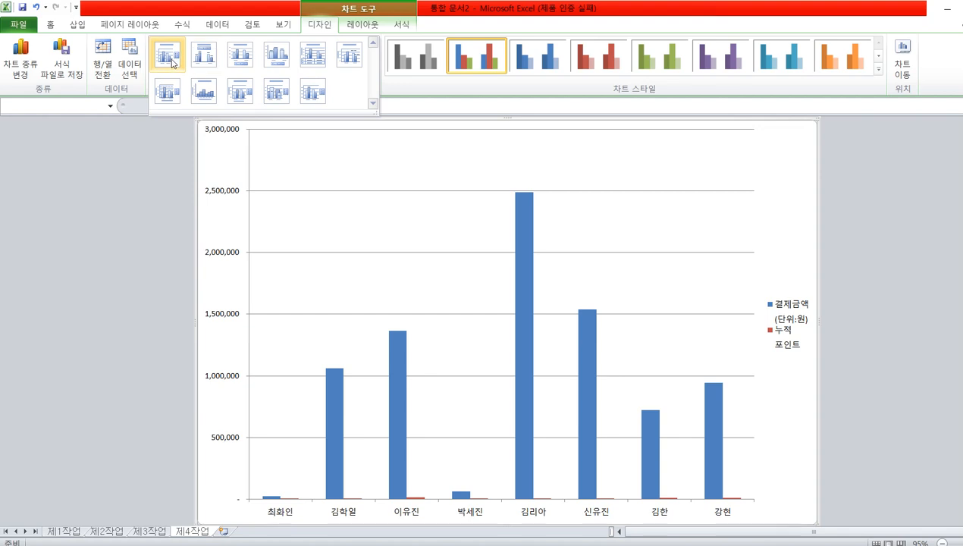
left_click(242, 61)
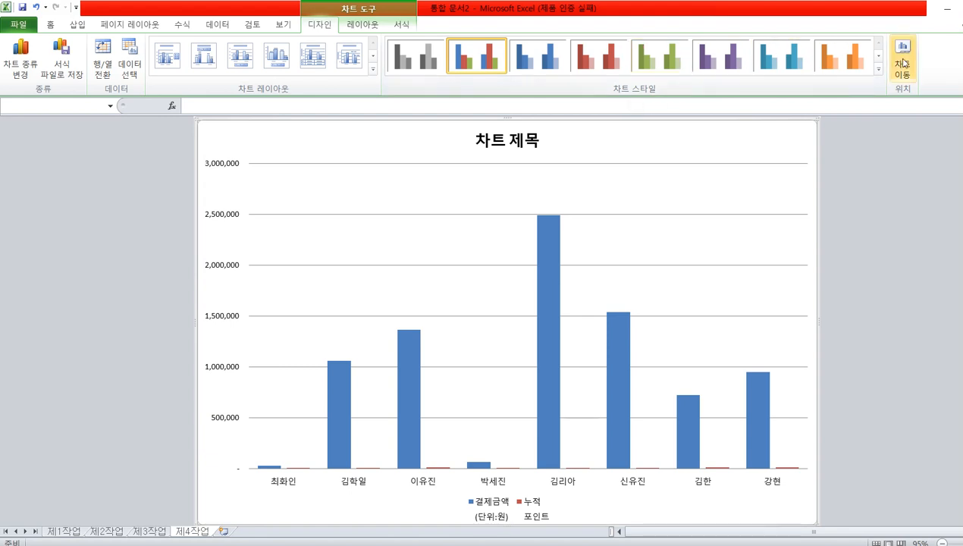
left_click(877, 69)
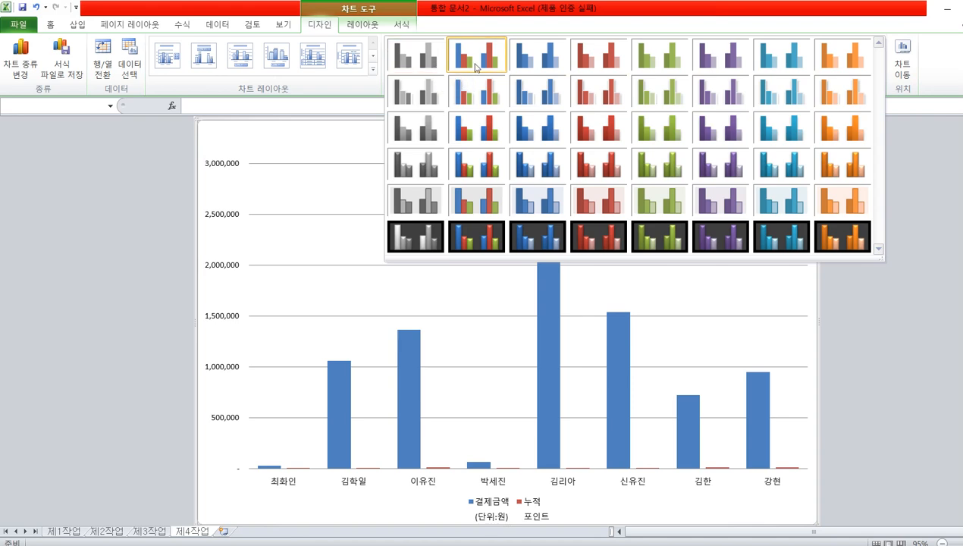
left_click(703, 62)
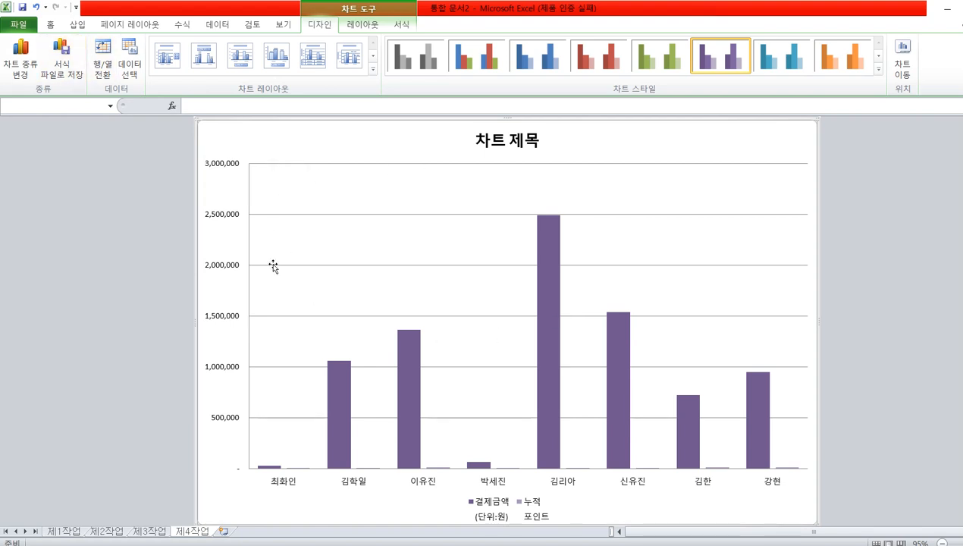
Step: Set the font of the whole chart to 굴림 at size 11
left_click(50, 24)
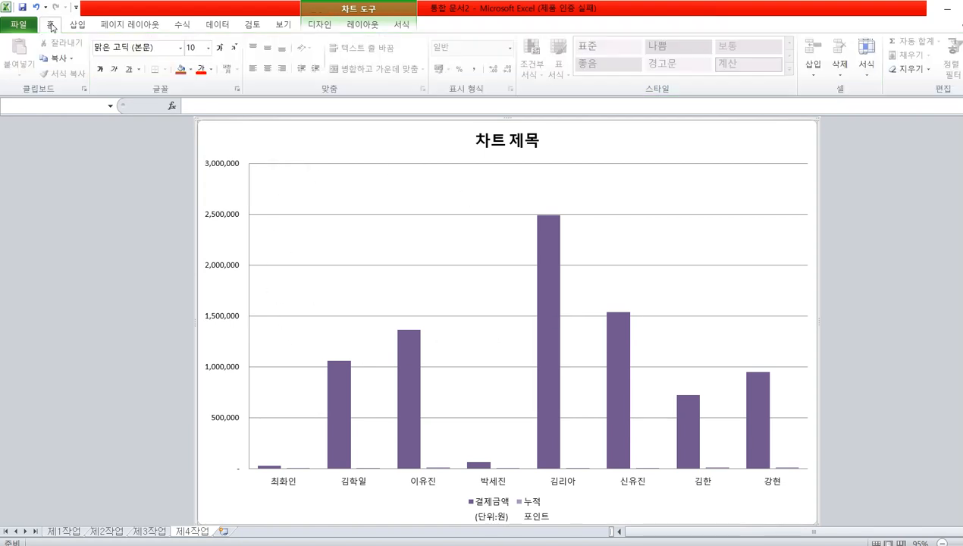
left_click(159, 49)
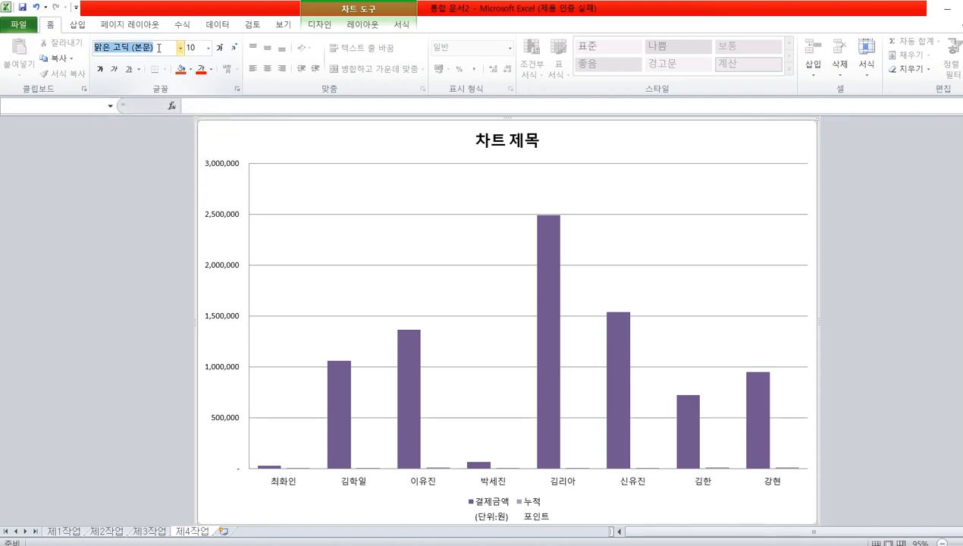
type("굴림")
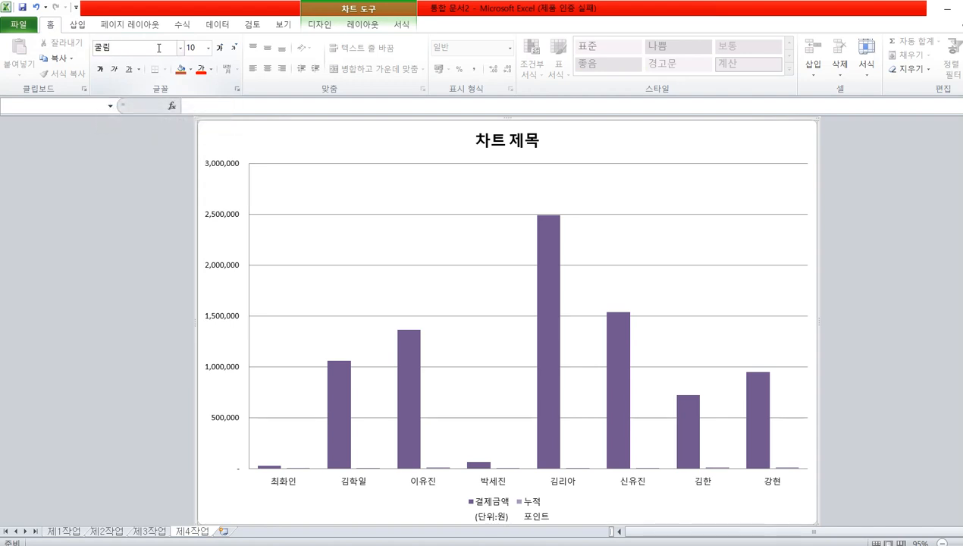
key("Return")
left_click(194, 53)
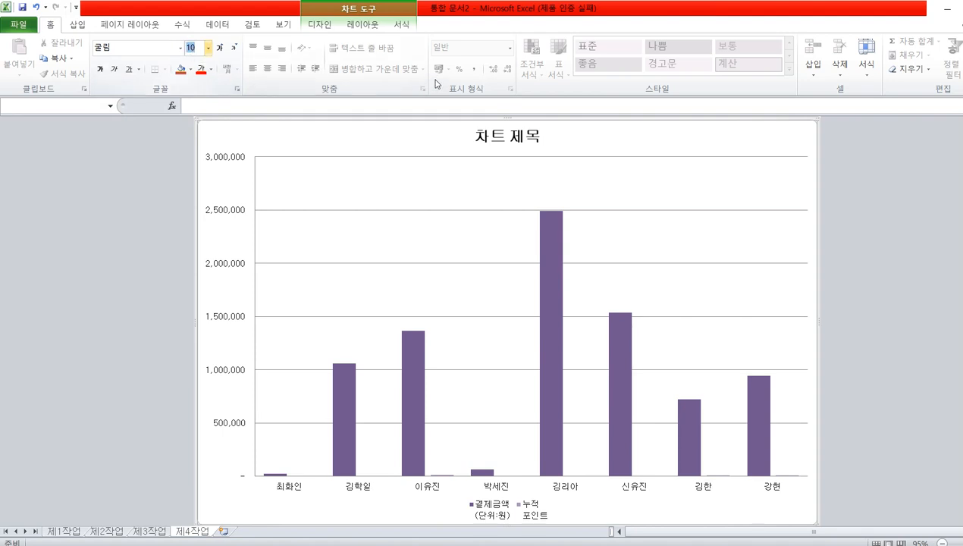
type("11")
key("Return")
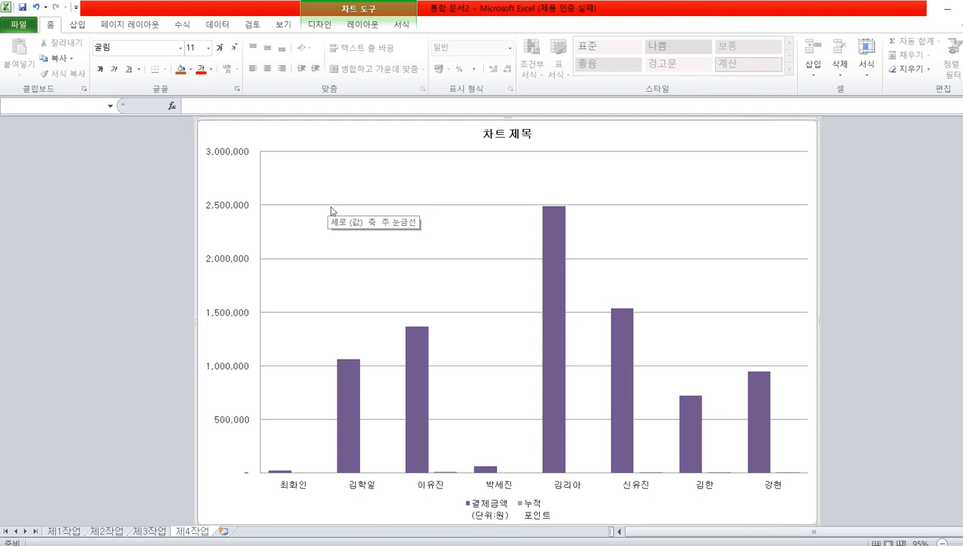
Step: Fill the chart area with the pink tissue paper texture
left_click(402, 25)
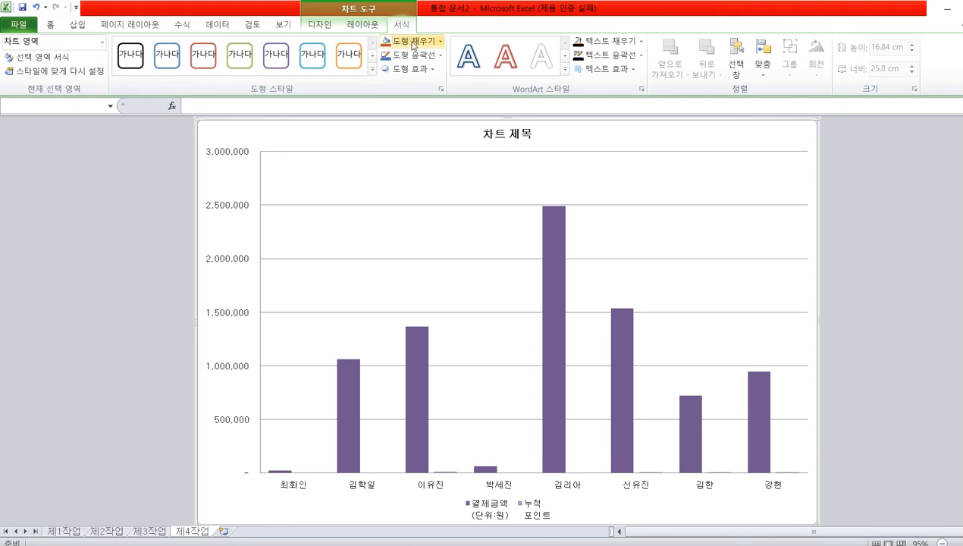
left_click(438, 42)
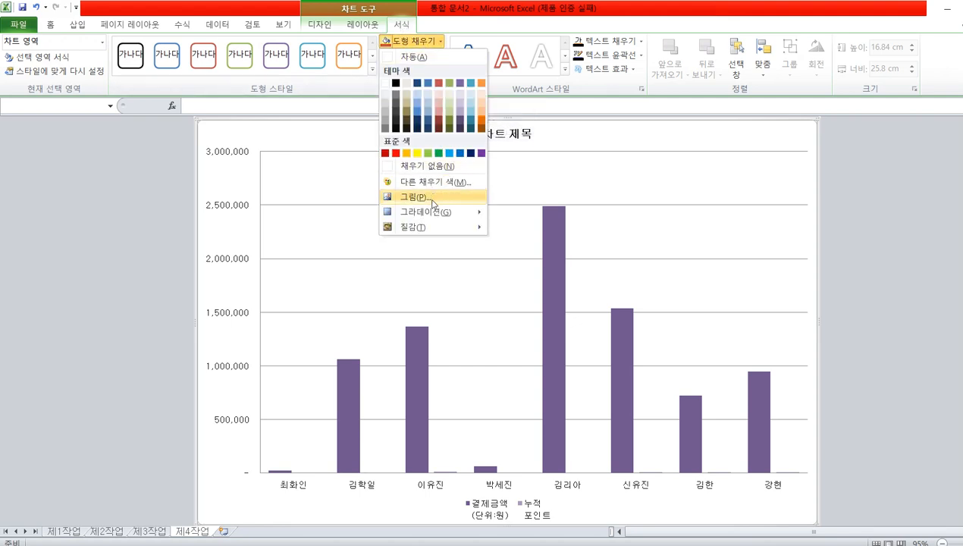
mouse_move(422, 227)
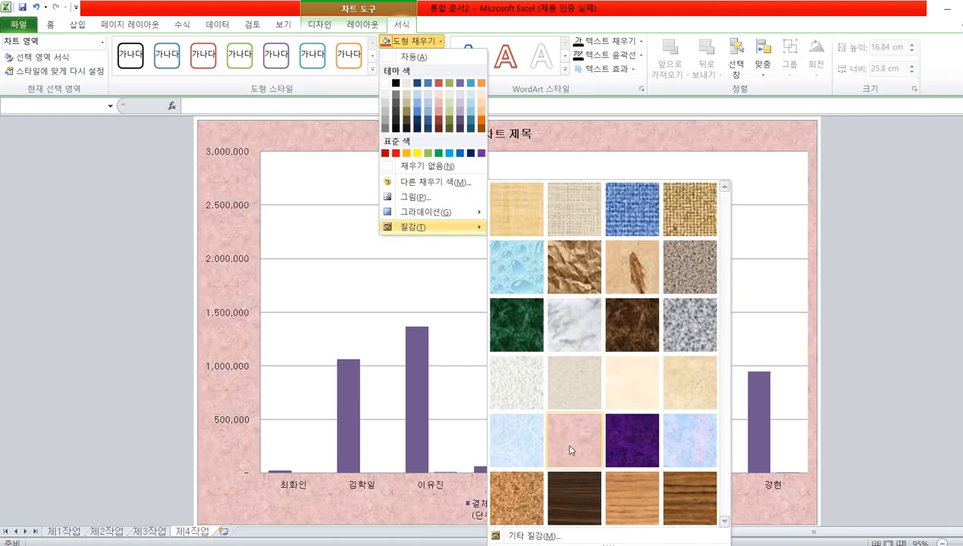
left_click(571, 437)
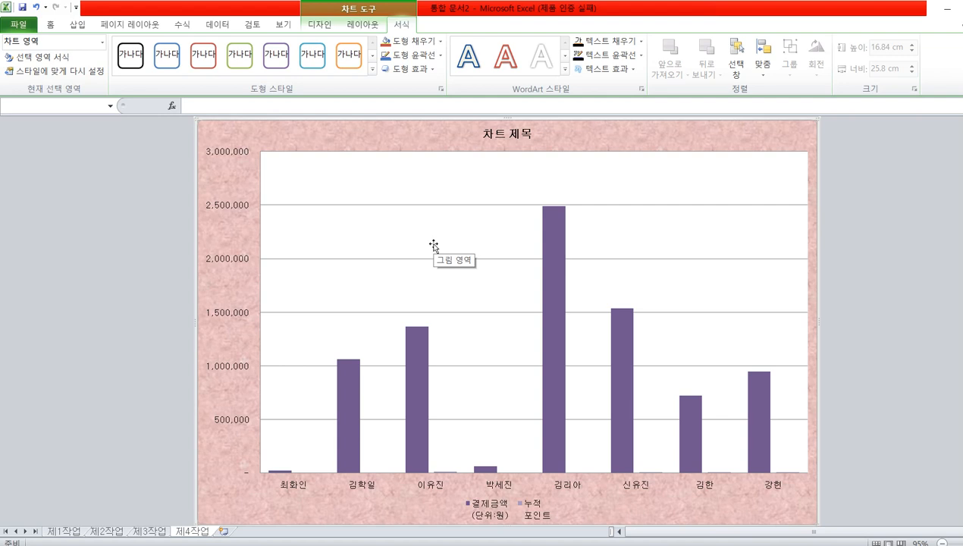
Step: Fill the plot area with the white theme colour
left_click(379, 184)
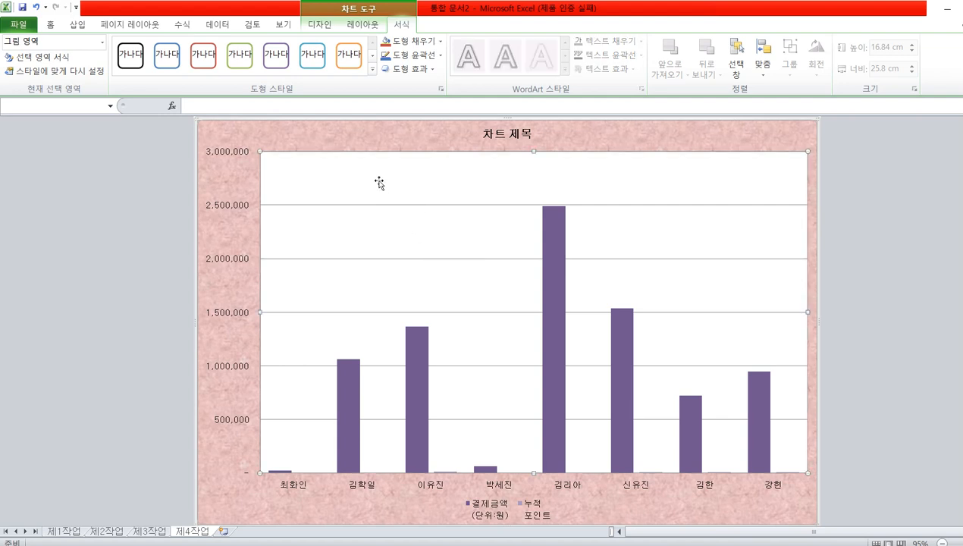
left_click(442, 45)
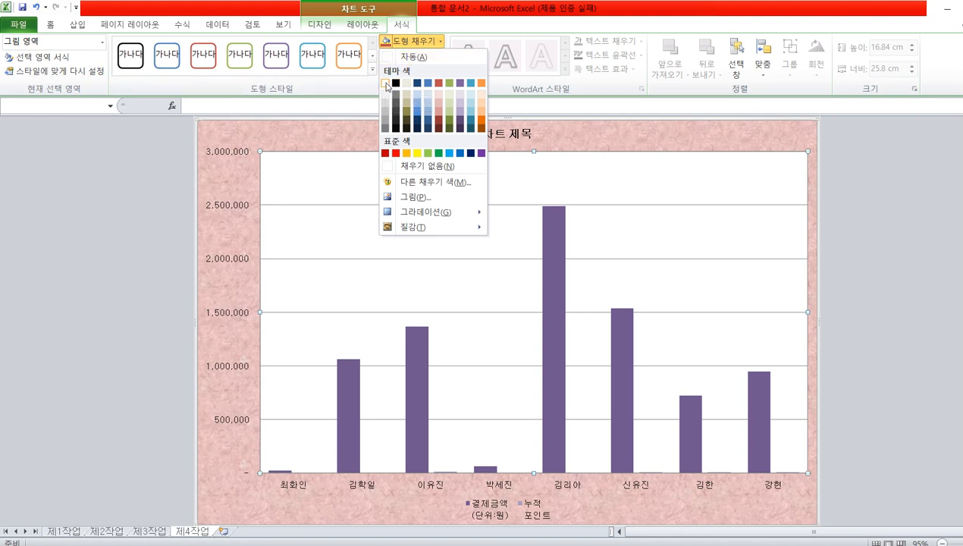
left_click(386, 85)
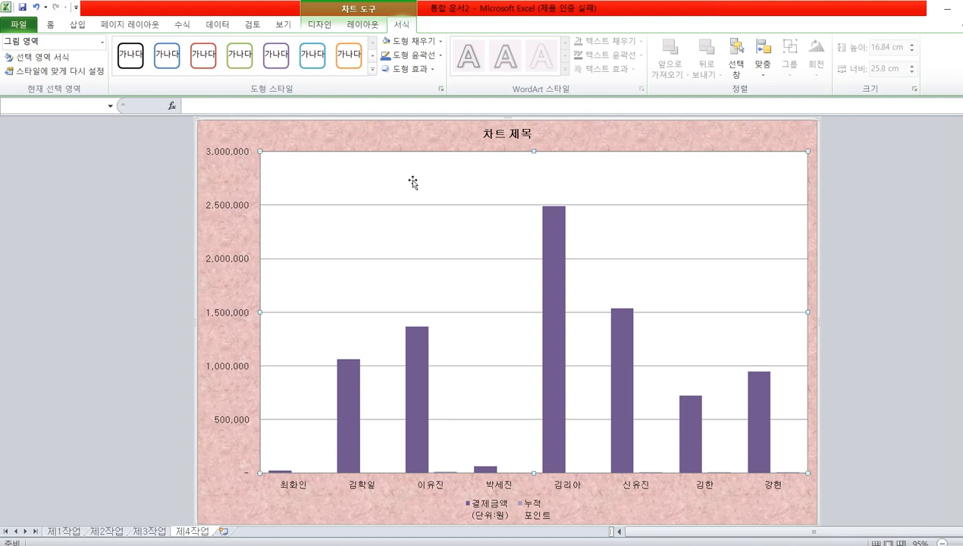
Step: Replace the chart title text with "금성 및 한일은행 결제고객의 결제금액 현황"
left_click(501, 133)
left_click_drag(483, 133, 535, 134)
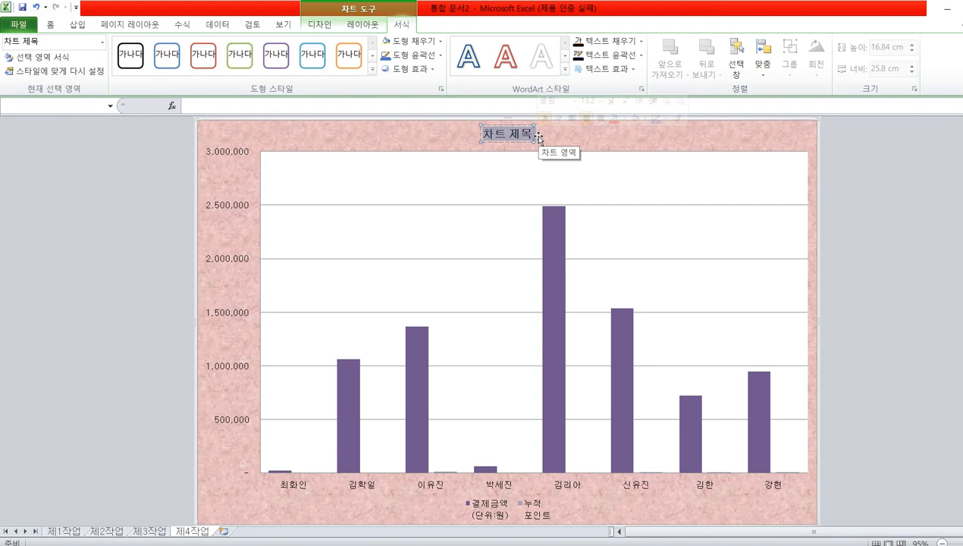
type("금ㅅ 및")
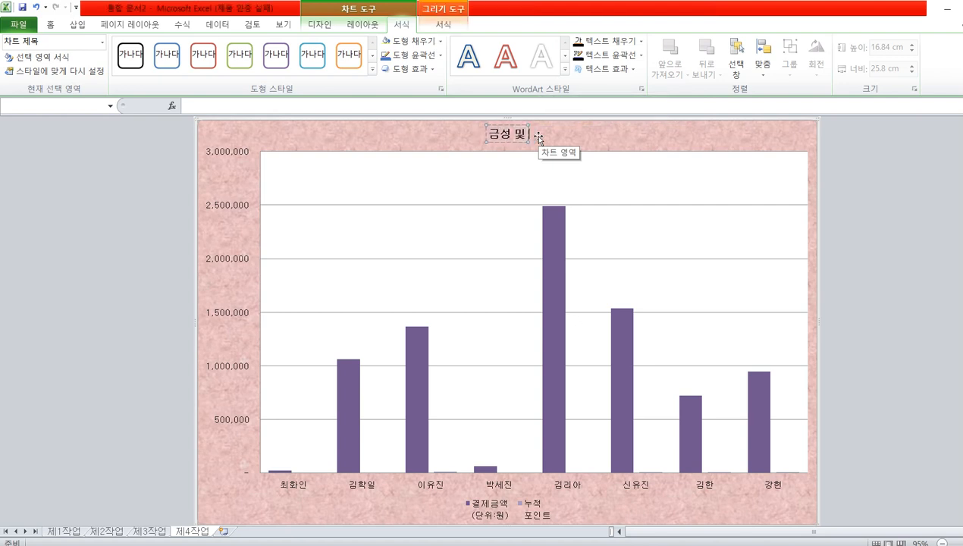
type(" 한양은행 결제고개")
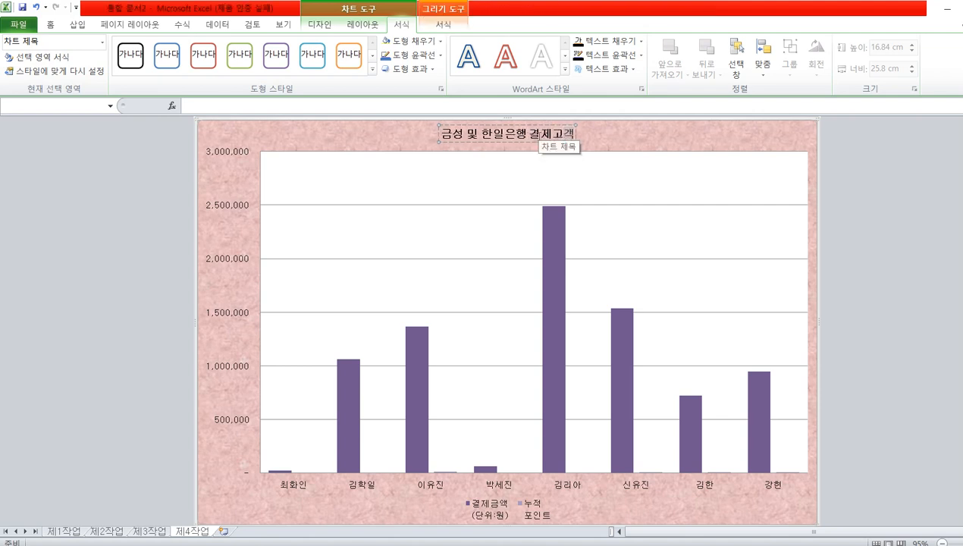
type("의")
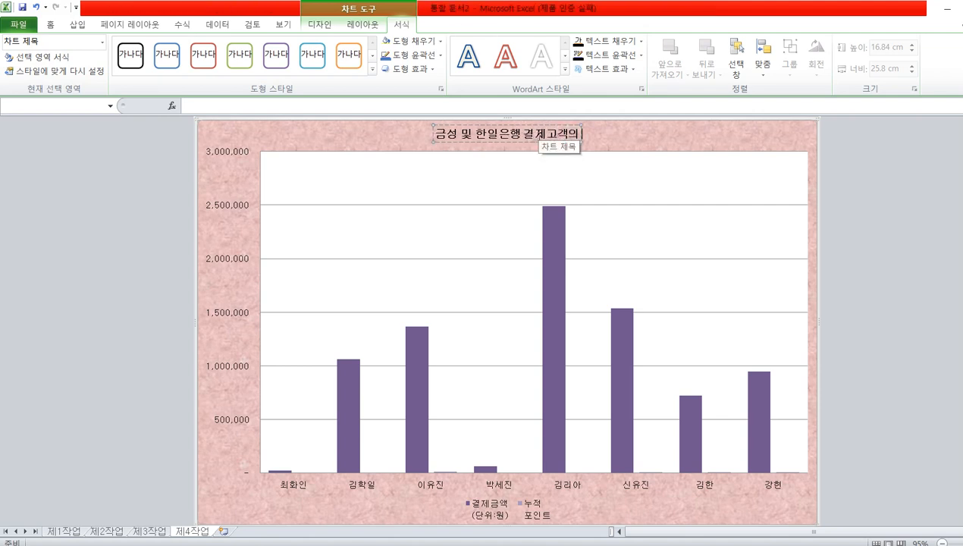
type(" 결제금액 현호")
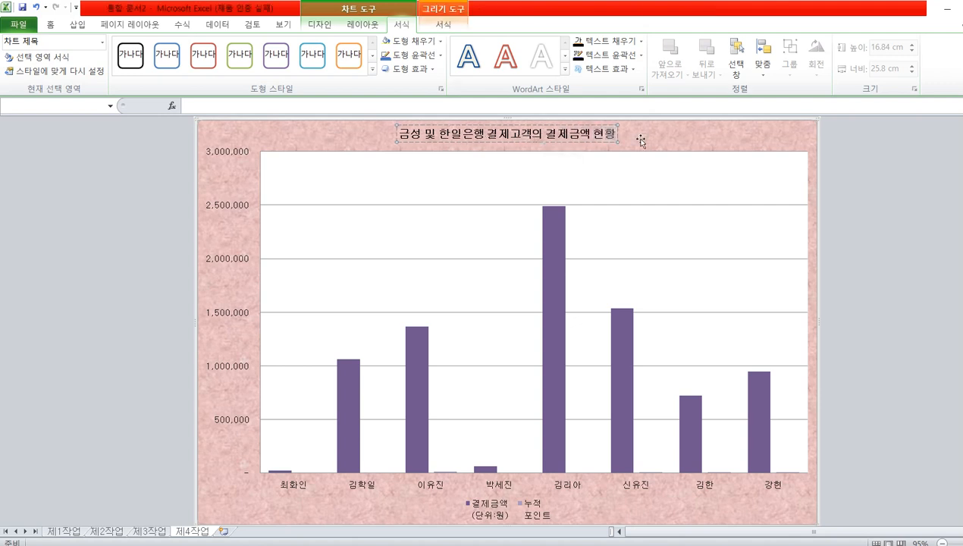
Step: Set the chart title's font size to 20
left_click(605, 141)
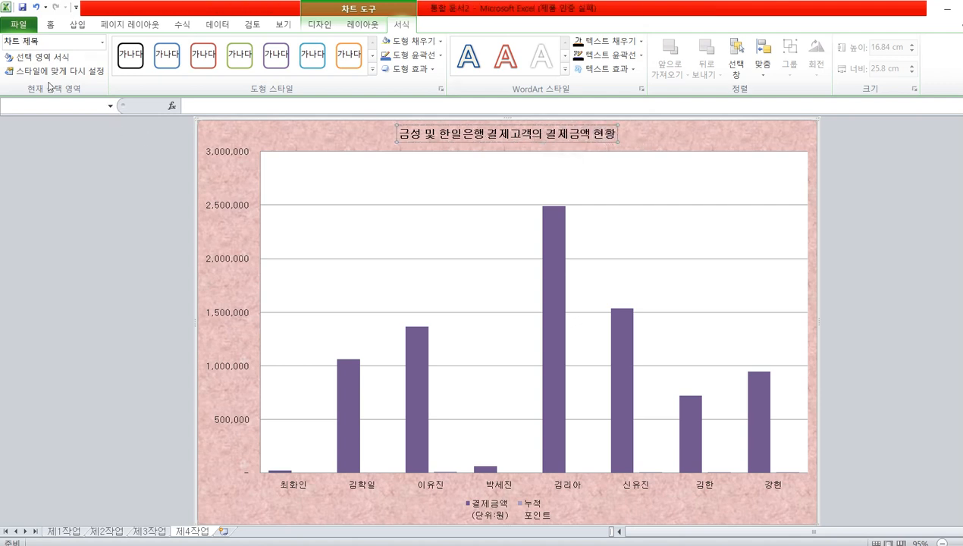
left_click(51, 26)
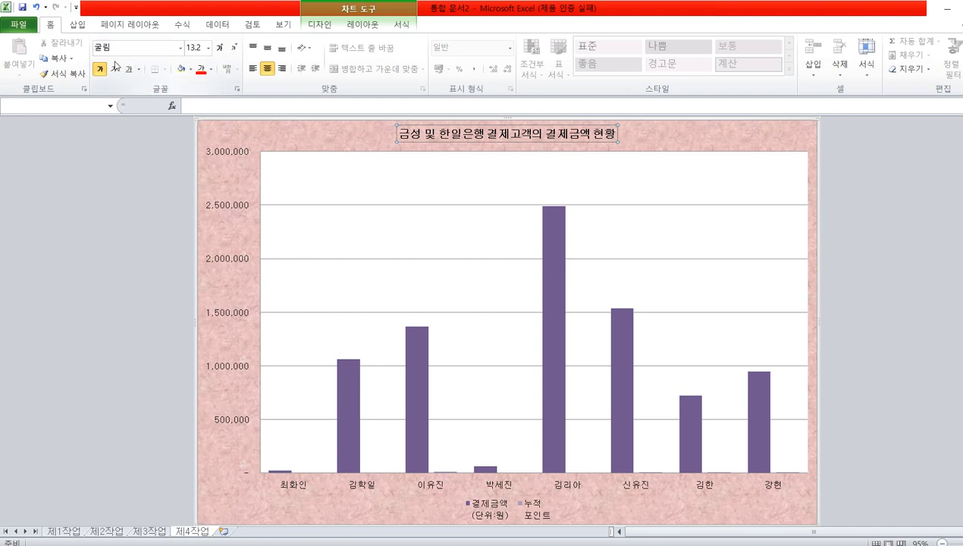
left_click(194, 48)
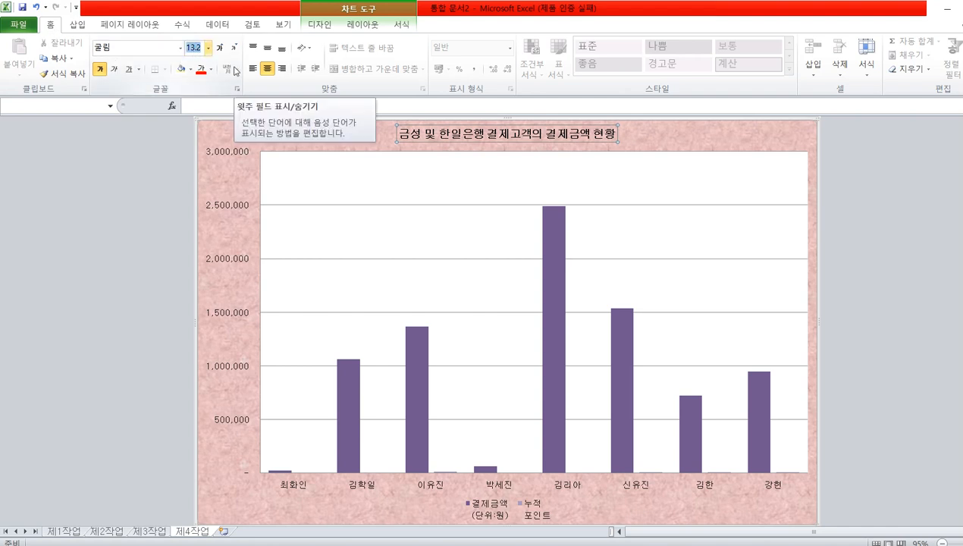
type("20")
key("Return")
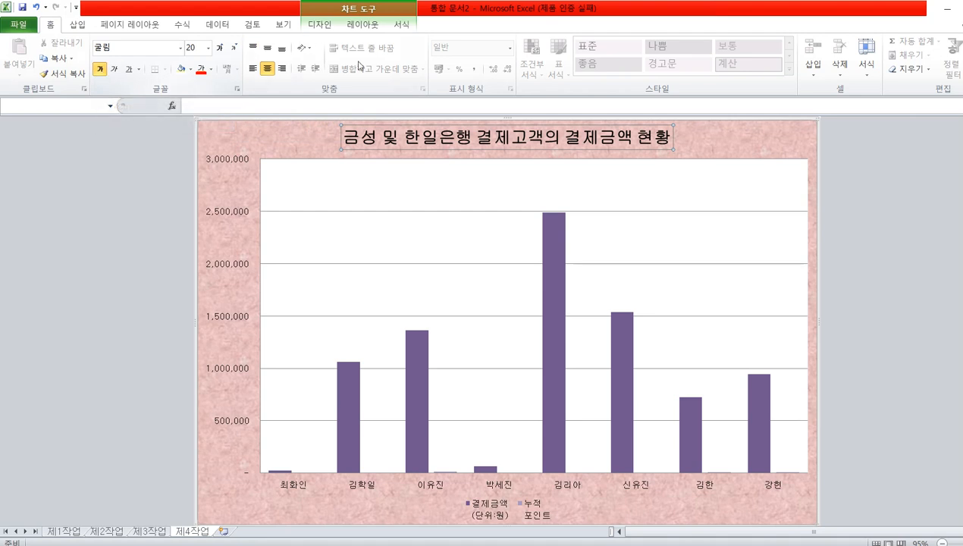
Step: Give the chart title a white fill and a black outline
left_click(402, 25)
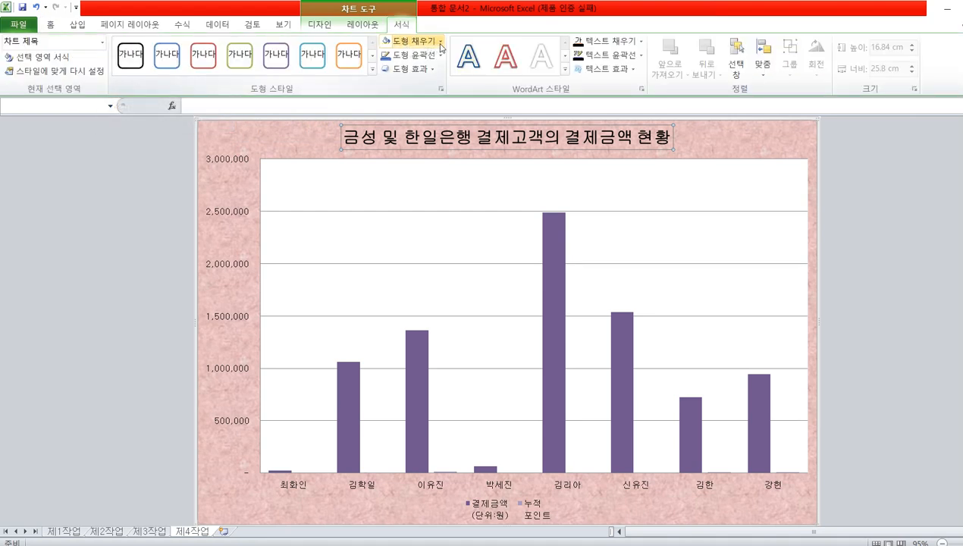
left_click(440, 47)
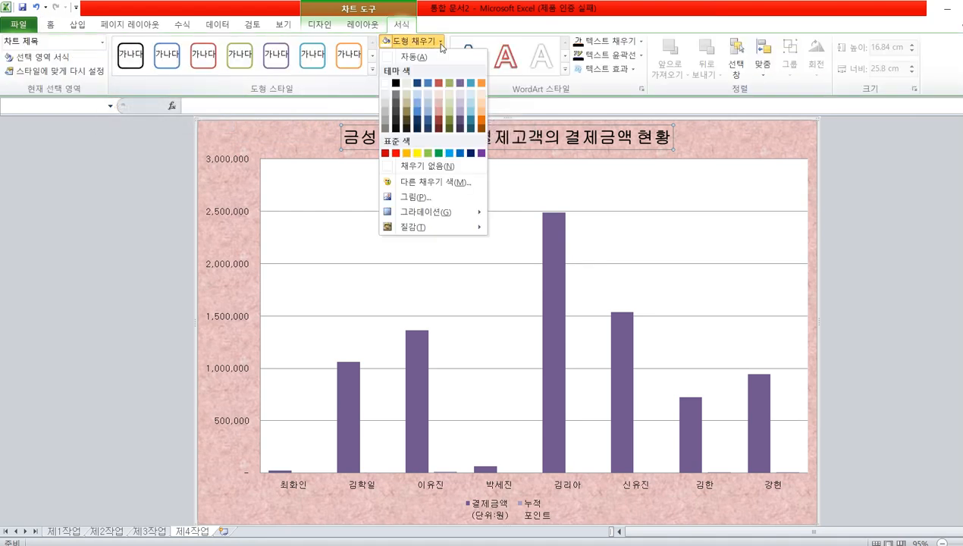
left_click(385, 84)
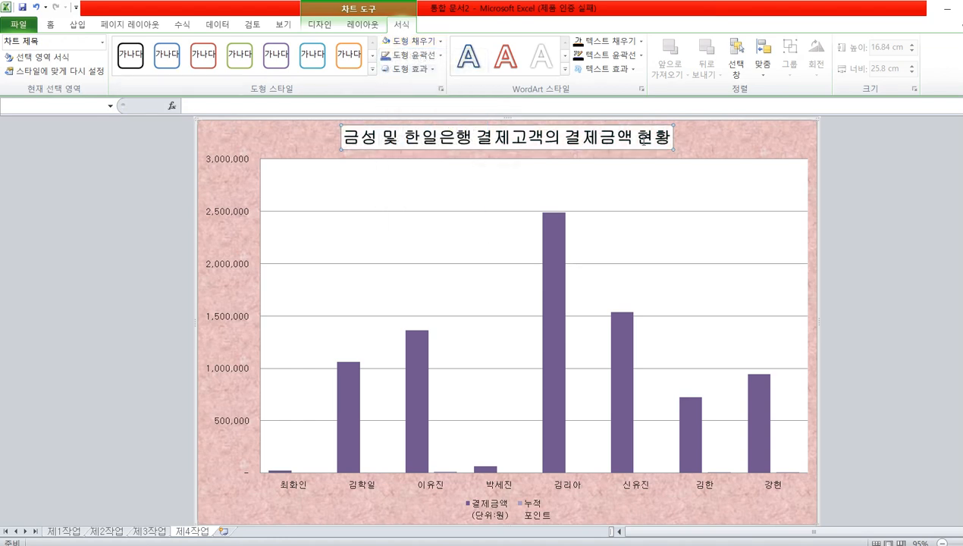
left_click(438, 60)
left_click(395, 96)
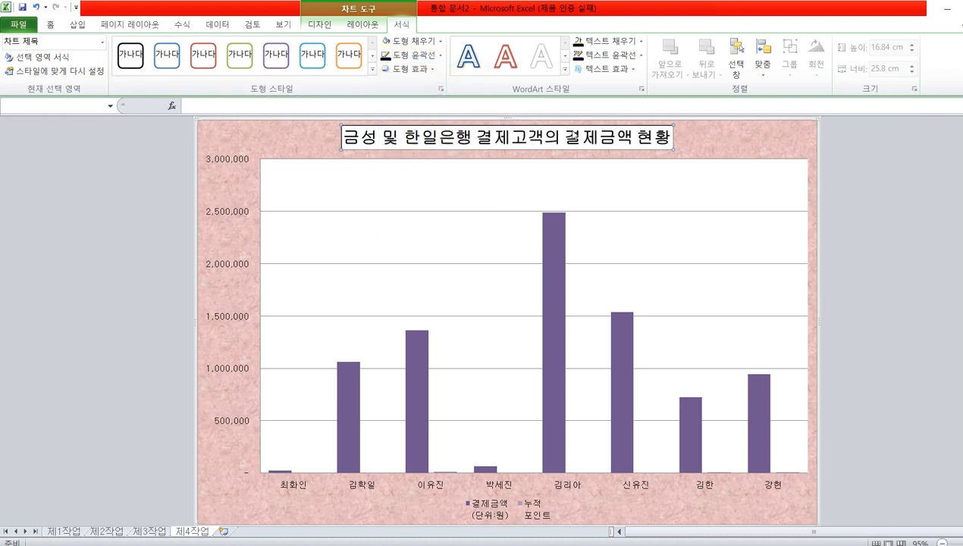
left_click(692, 144)
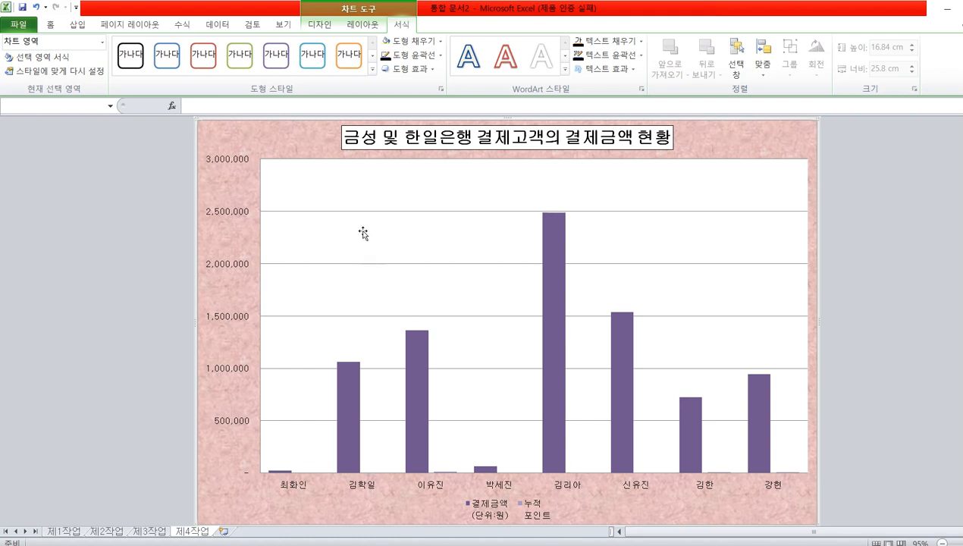
Step: Switch rows and columns in the chart's data source and remove the series of the first 행복은행 customer, from row 8 of 제1작업
left_click(318, 26)
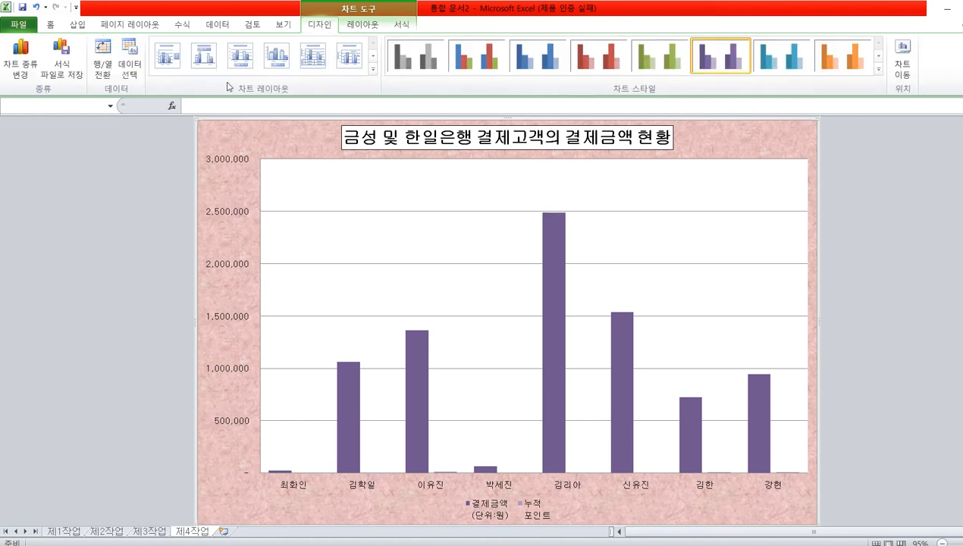
left_click(130, 68)
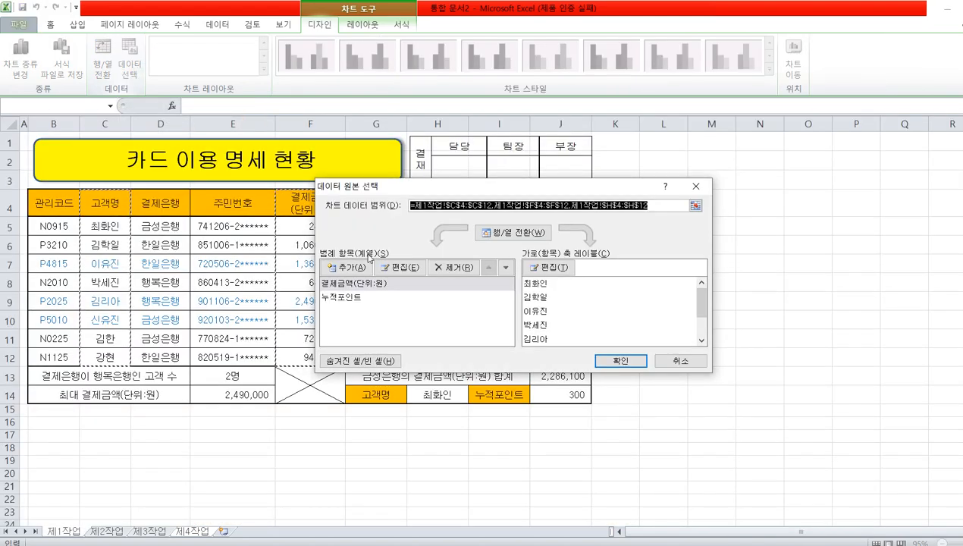
left_click(515, 237)
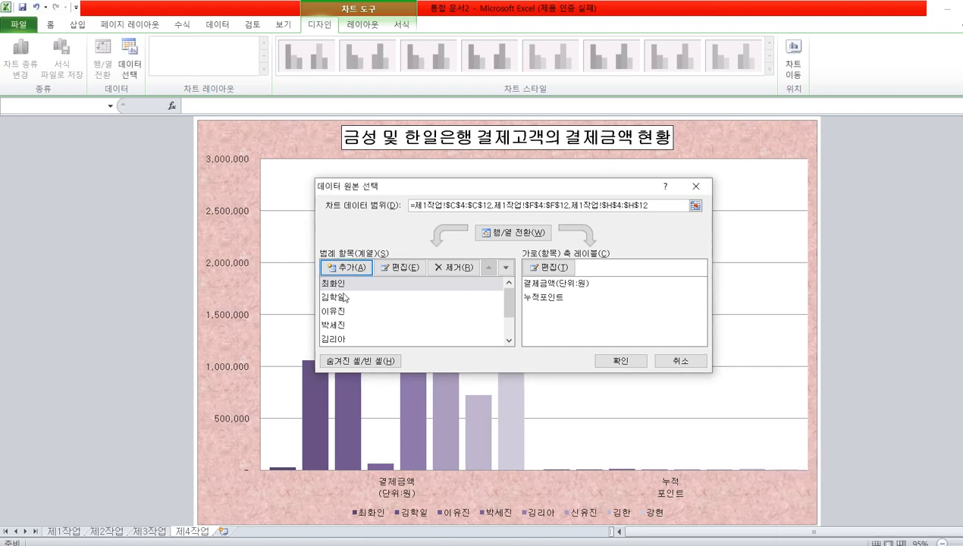
left_click(342, 284)
left_click(340, 298)
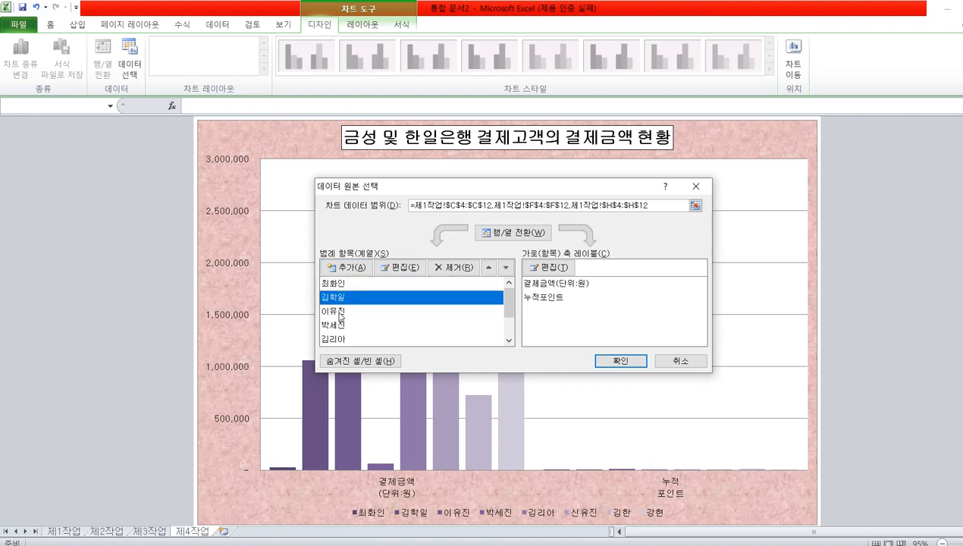
left_click(340, 312)
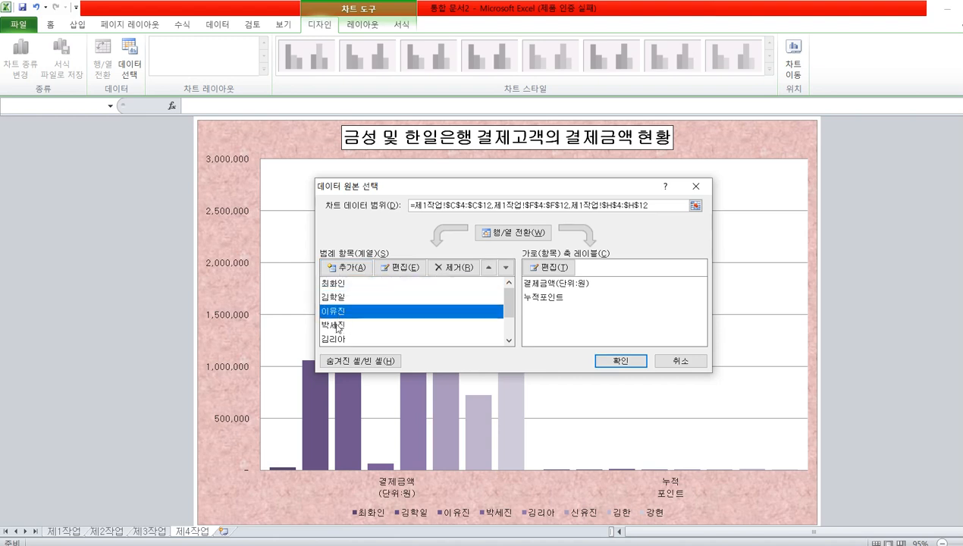
left_click(339, 325)
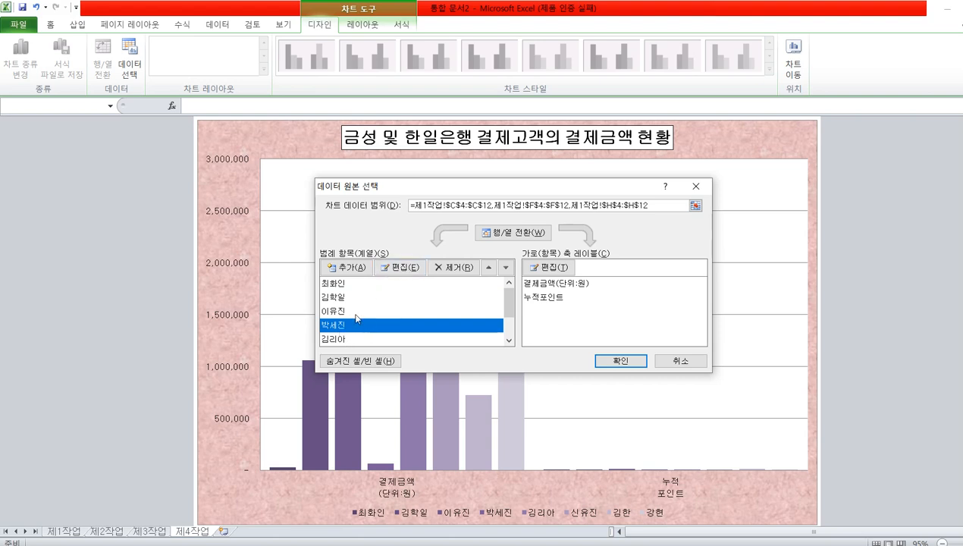
left_click(453, 267)
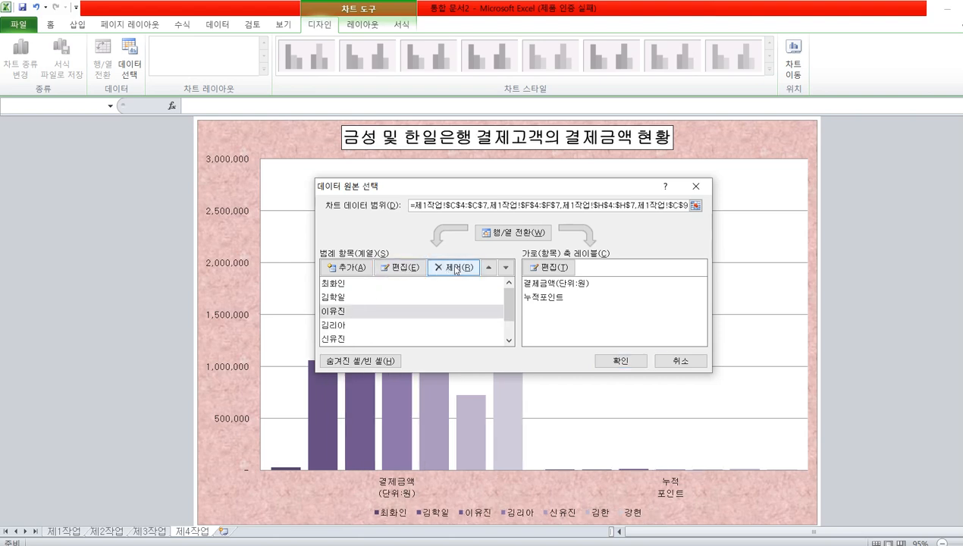
Step: Remove the remaining 행복은행 customer's series, from row 9 of 제1작업, and switch the chart's rows and columns back
left_click(331, 326)
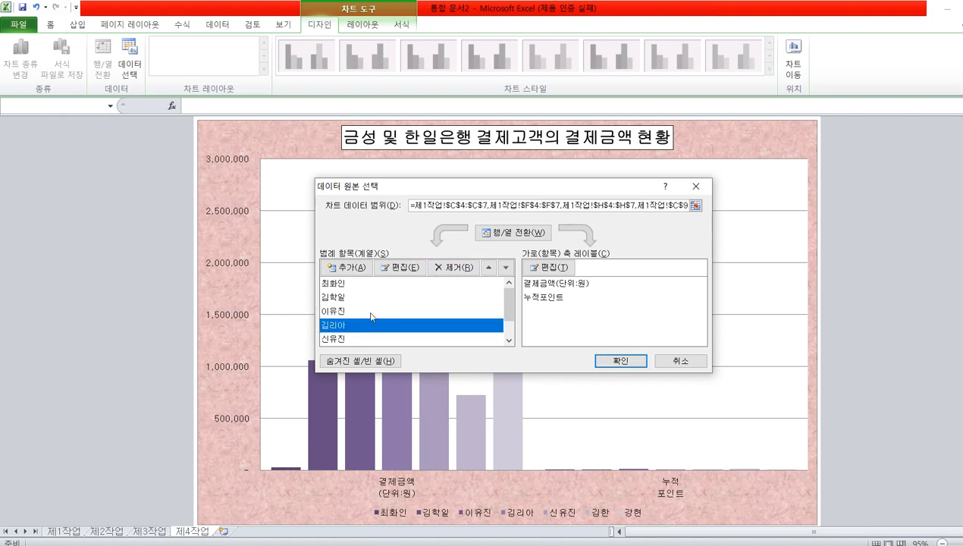
left_click(456, 269)
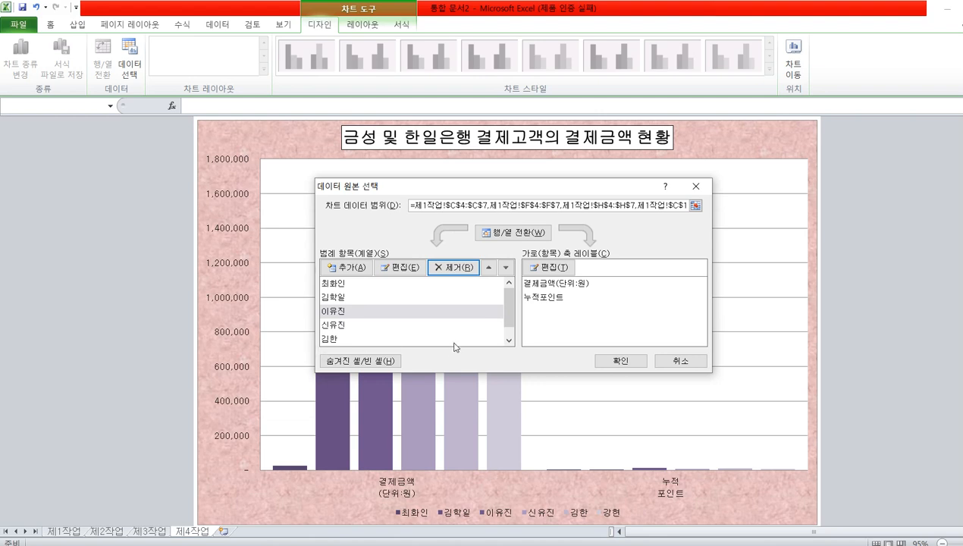
scroll(508, 326, "down", 1)
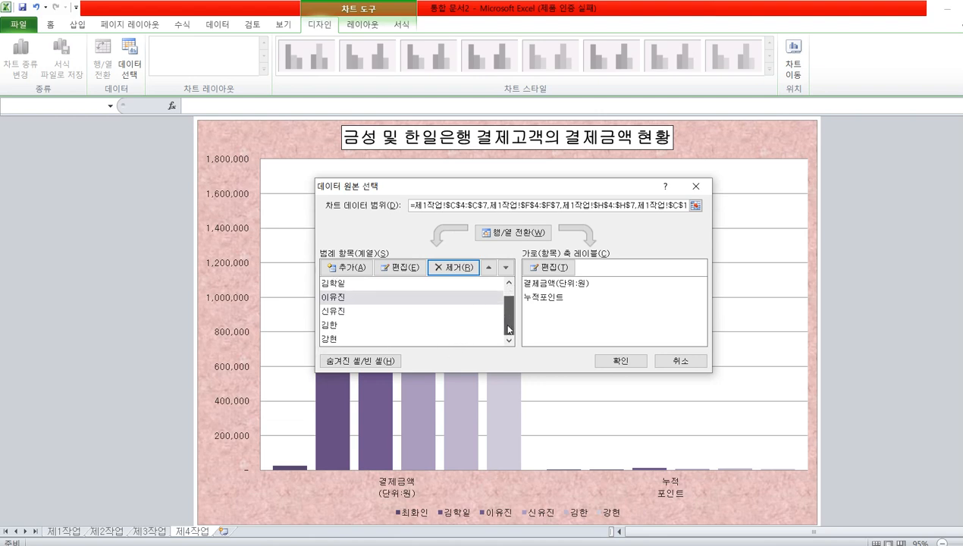
scroll(508, 328, "up", 1)
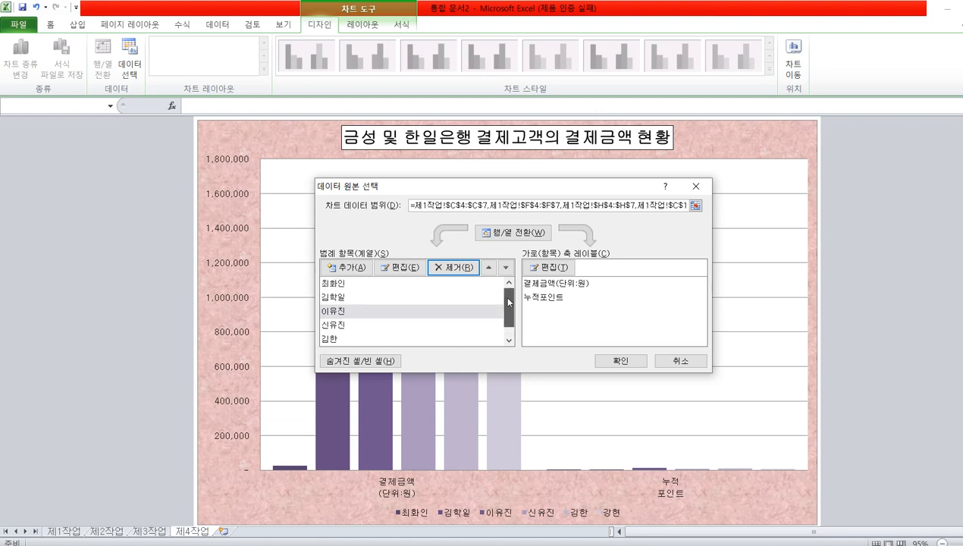
left_click(506, 234)
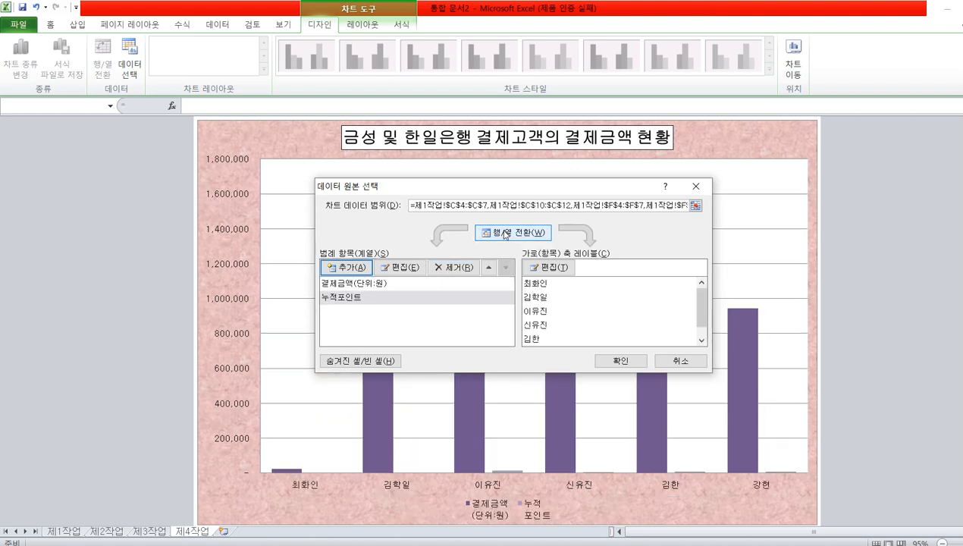
left_click(621, 361)
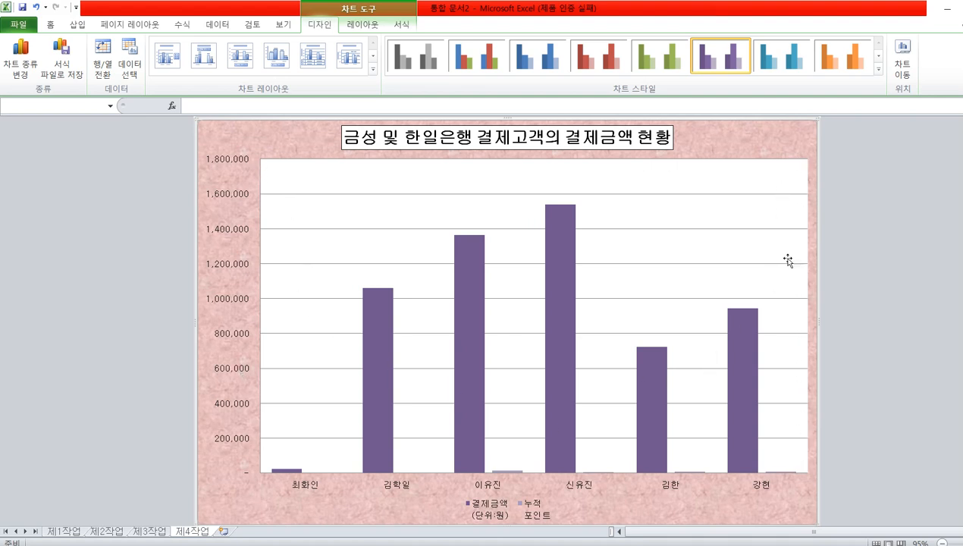
Step: Plot the 누적포인트 data series on the secondary axis (보조 축)
mouse_move(791, 476)
mouse_move(562, 434)
left_click(402, 26)
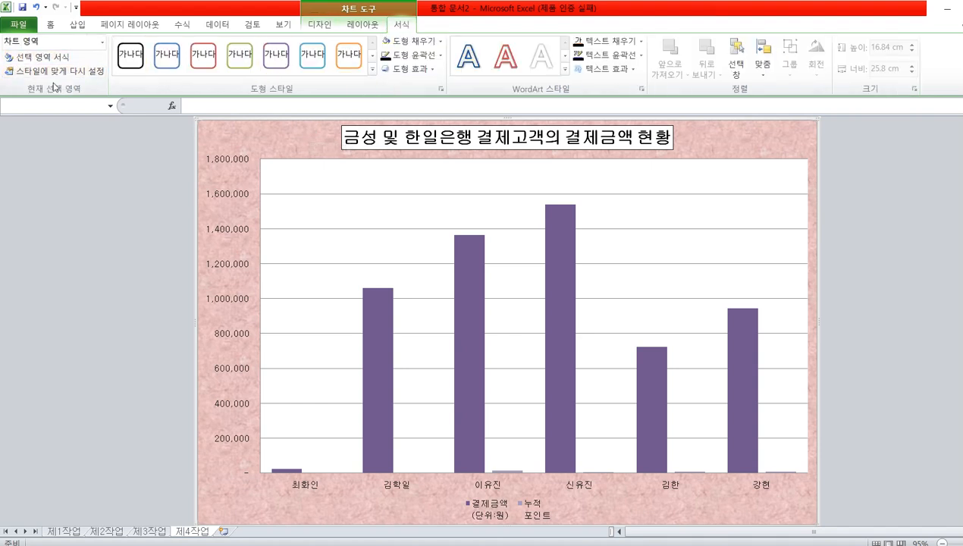
left_click(102, 42)
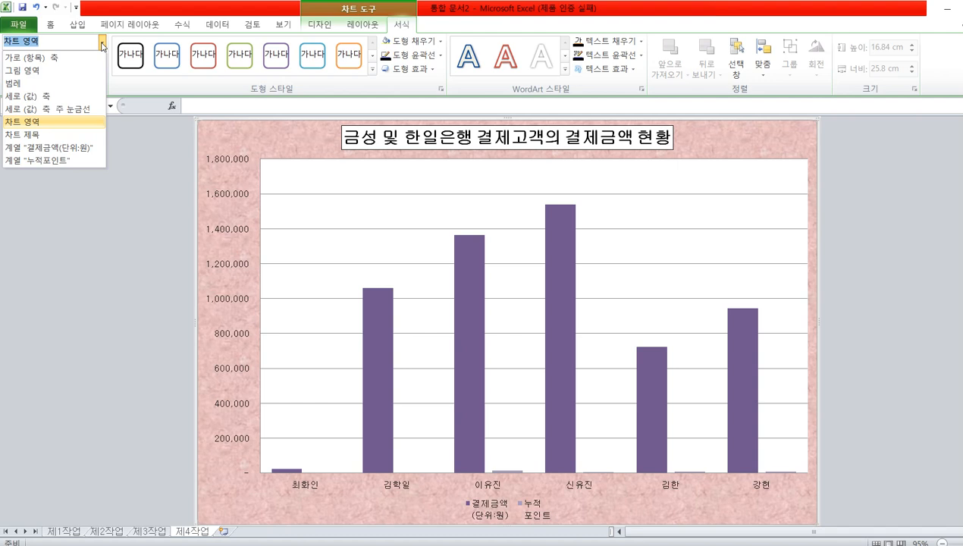
left_click(48, 161)
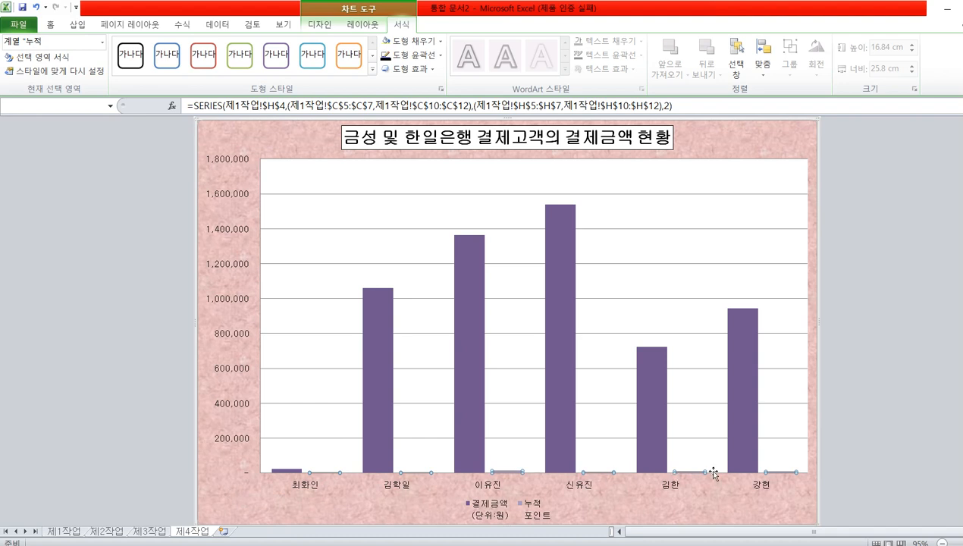
right_click(330, 475)
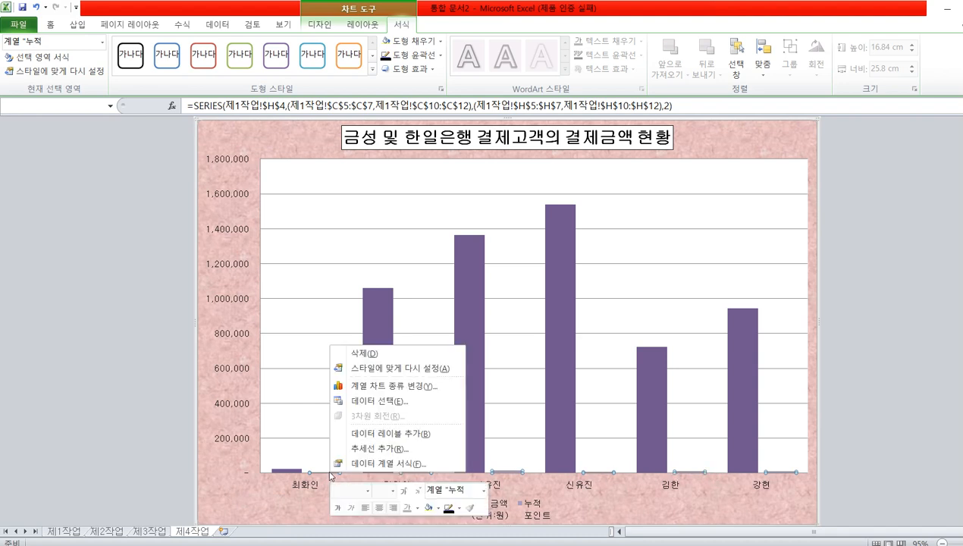
left_click(372, 465)
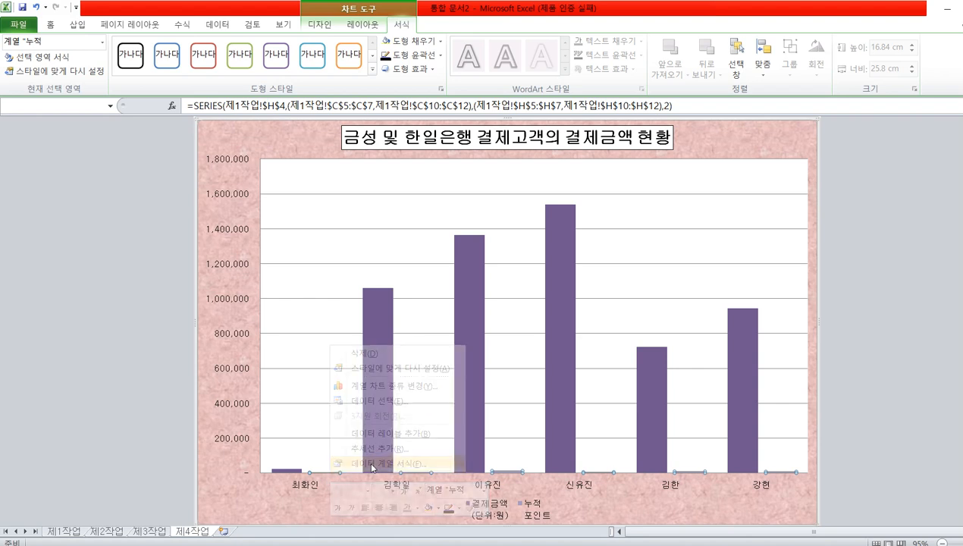
left_click(471, 279)
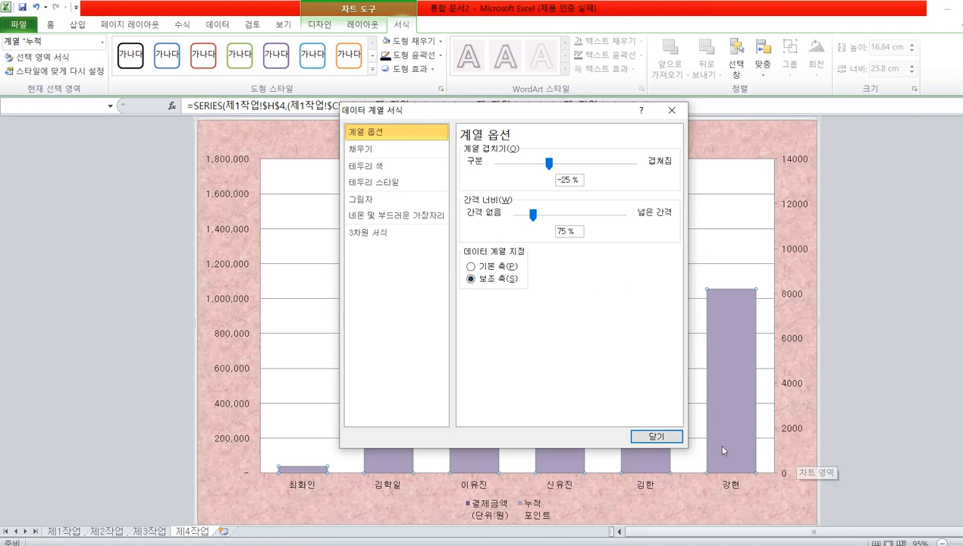
left_click(657, 438)
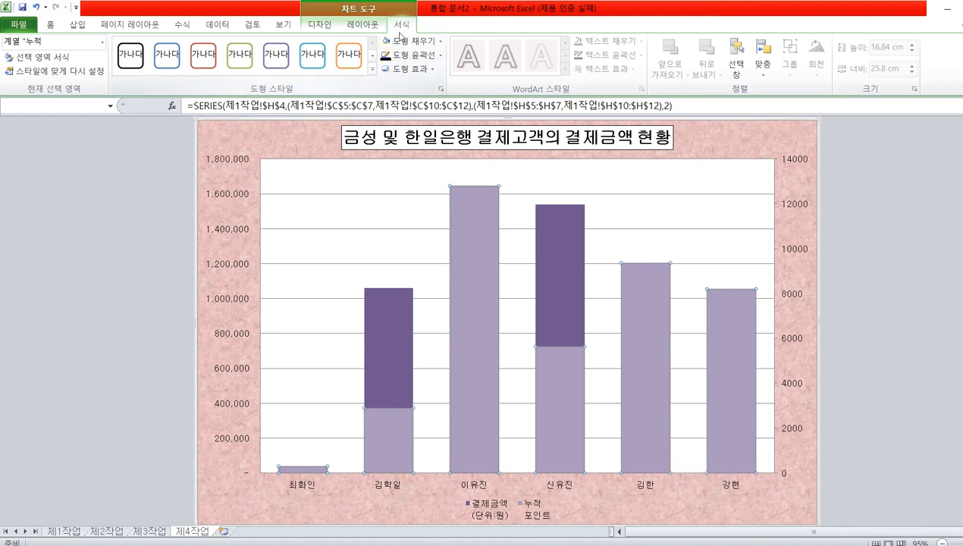
Step: Change the 누적포인트 series to a line chart with markers (표식이 있는 꺾은선형)
left_click(320, 24)
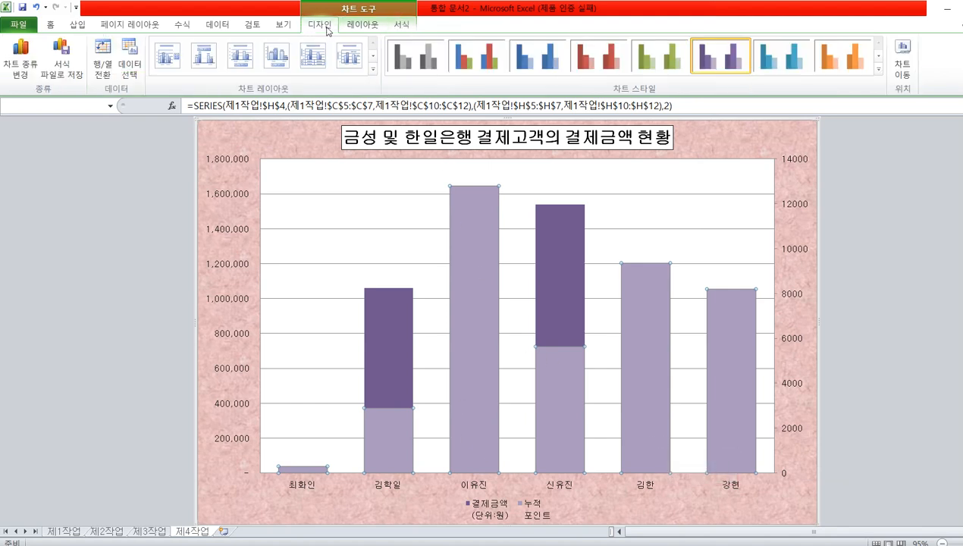
left_click(21, 61)
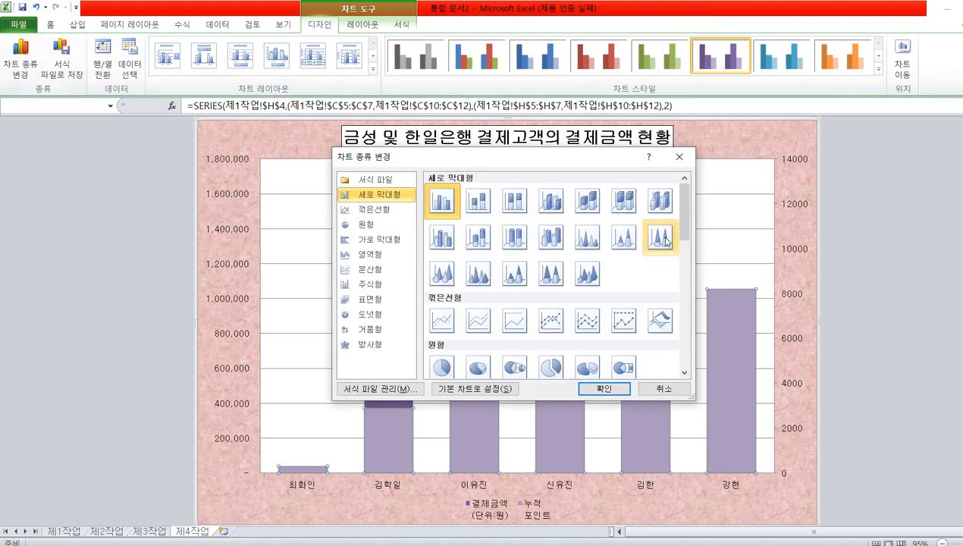
left_click(374, 210)
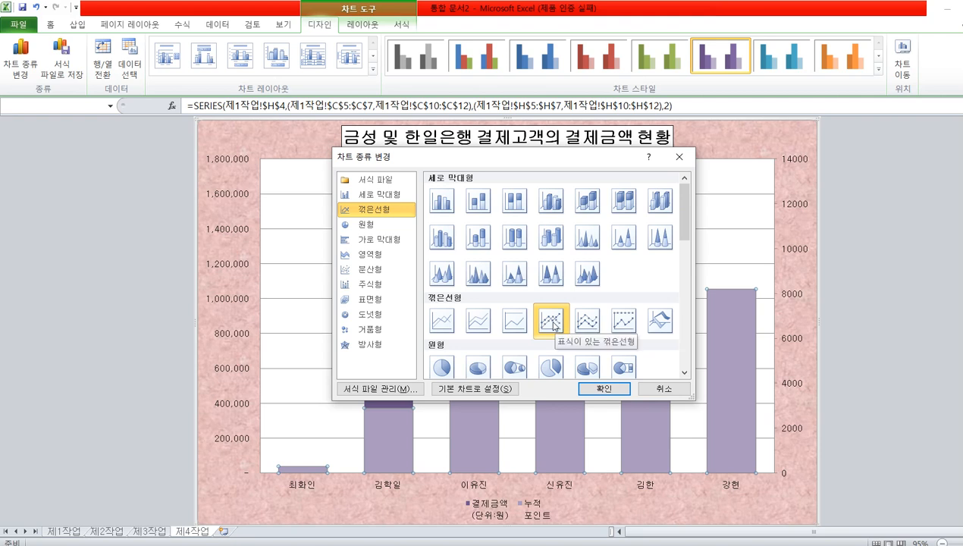
left_click(604, 389)
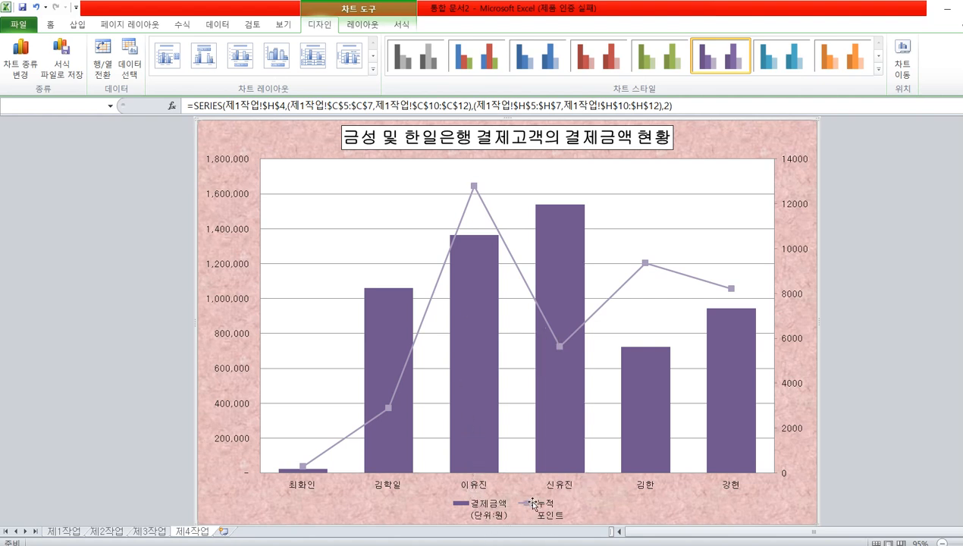
Step: Add a data label only to the highest point of the 누적포인트 line series
left_click(474, 188)
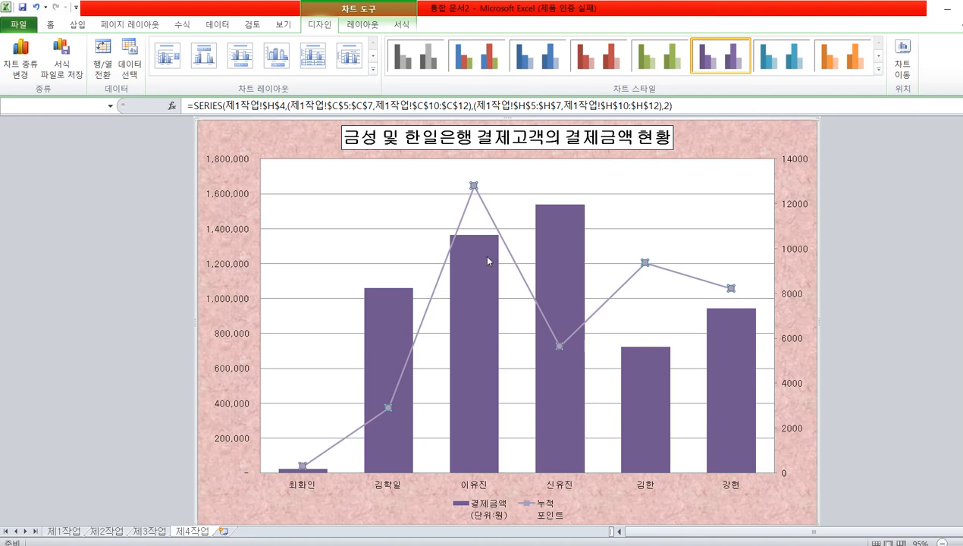
mouse_move(475, 187)
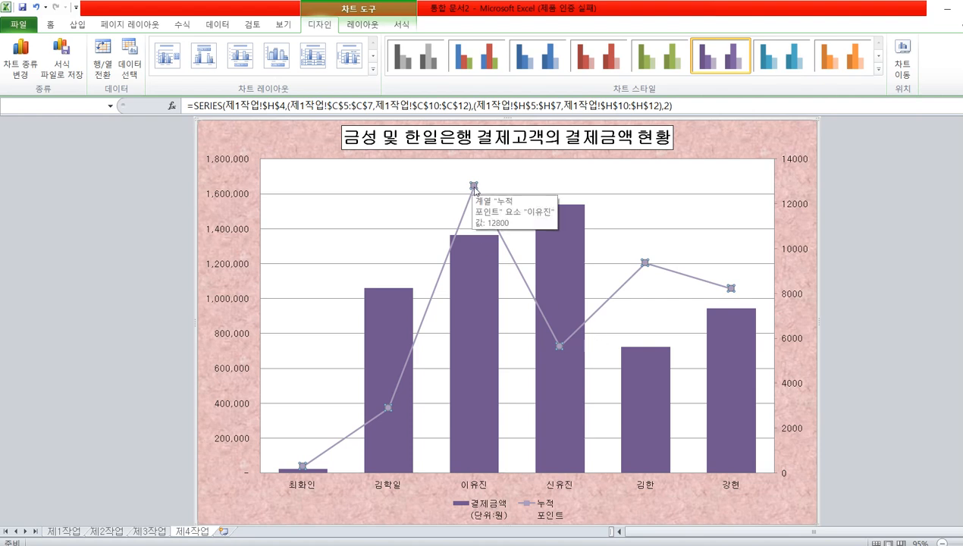
left_click(475, 188)
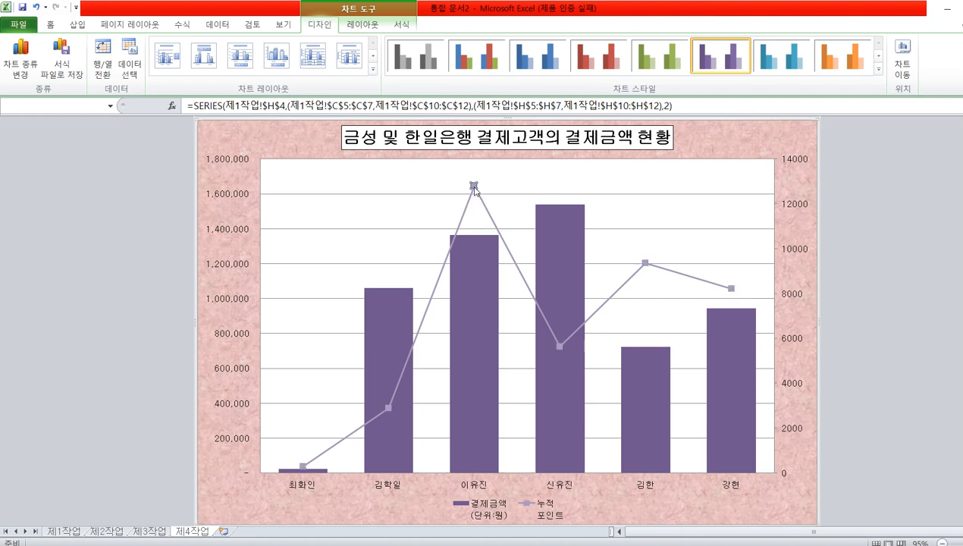
right_click(475, 188)
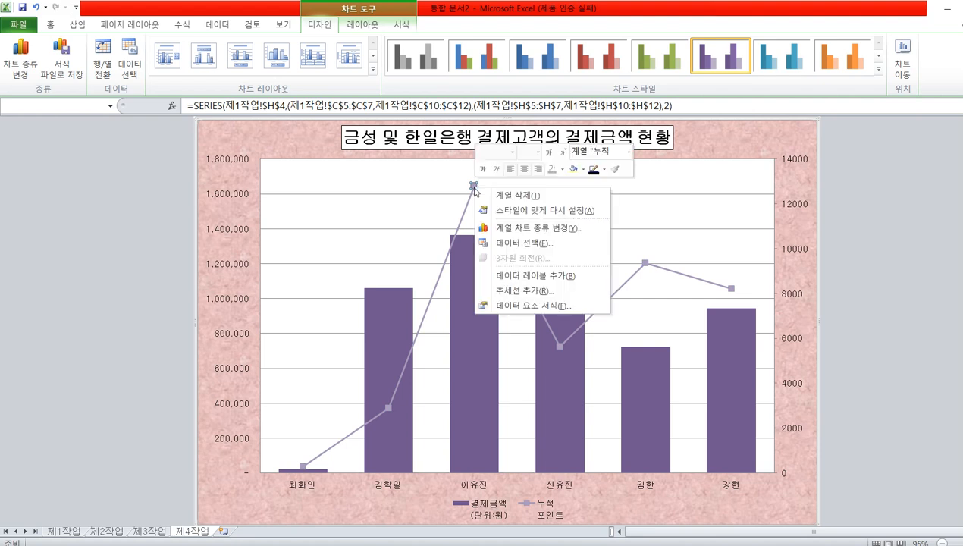
left_click(529, 280)
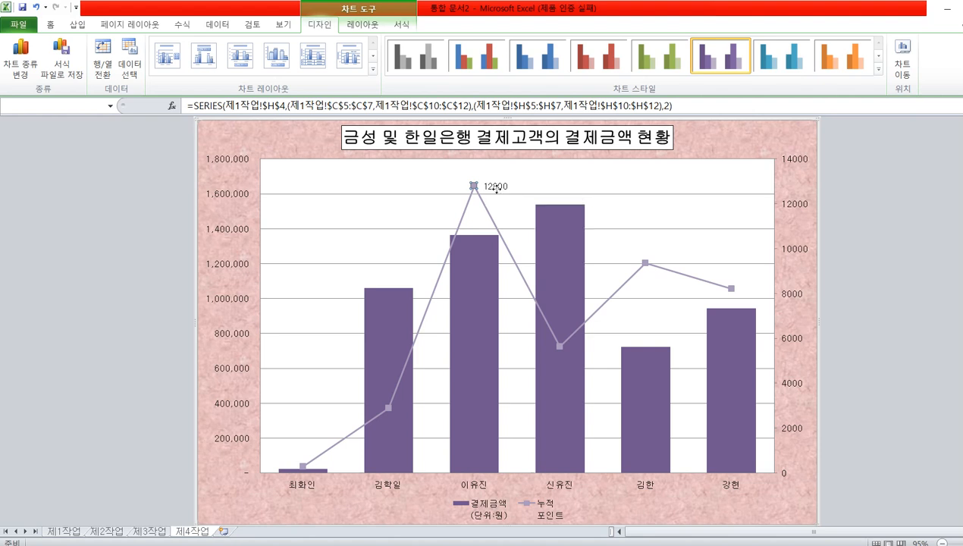
Step: Set the position of the highest point's data label to above the marker (위쪽)
left_click(496, 188)
right_click(498, 193)
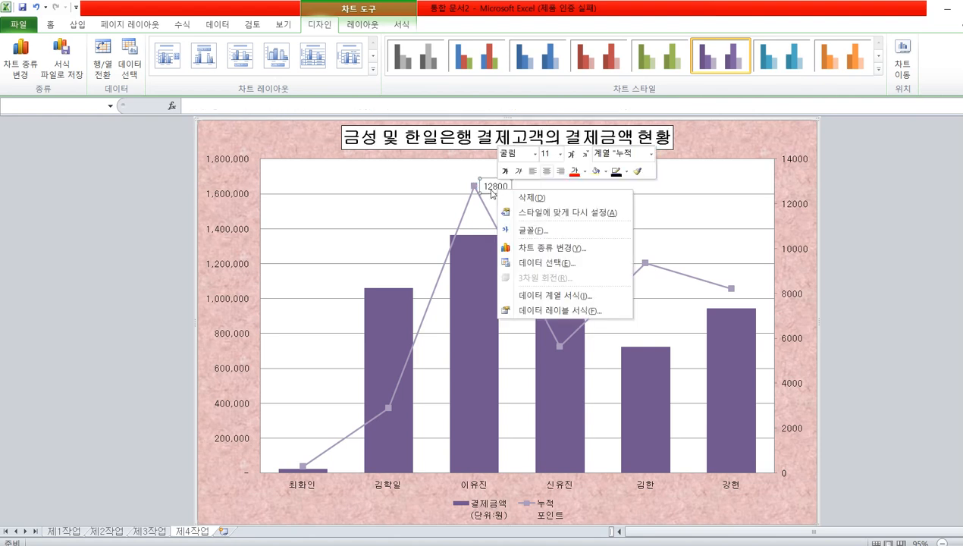
left_click(556, 311)
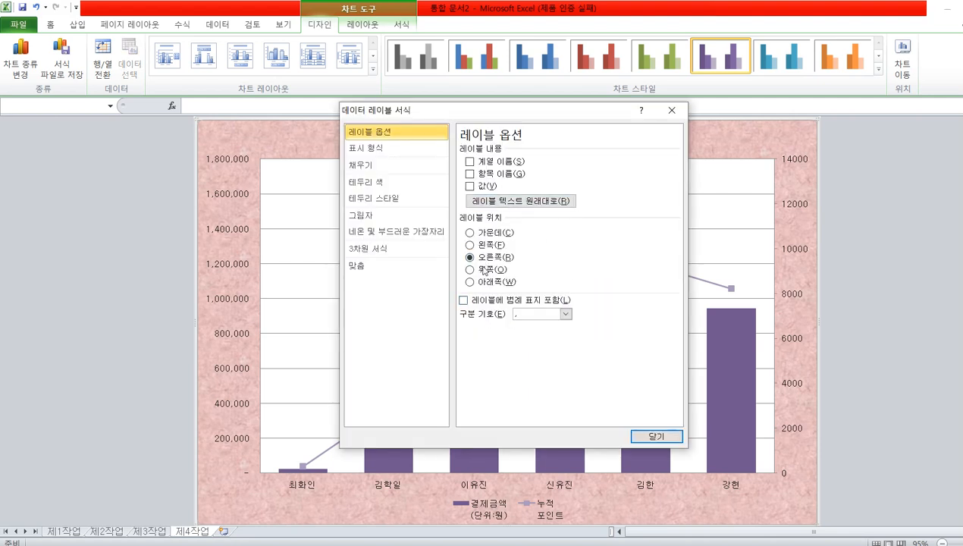
left_click(484, 270)
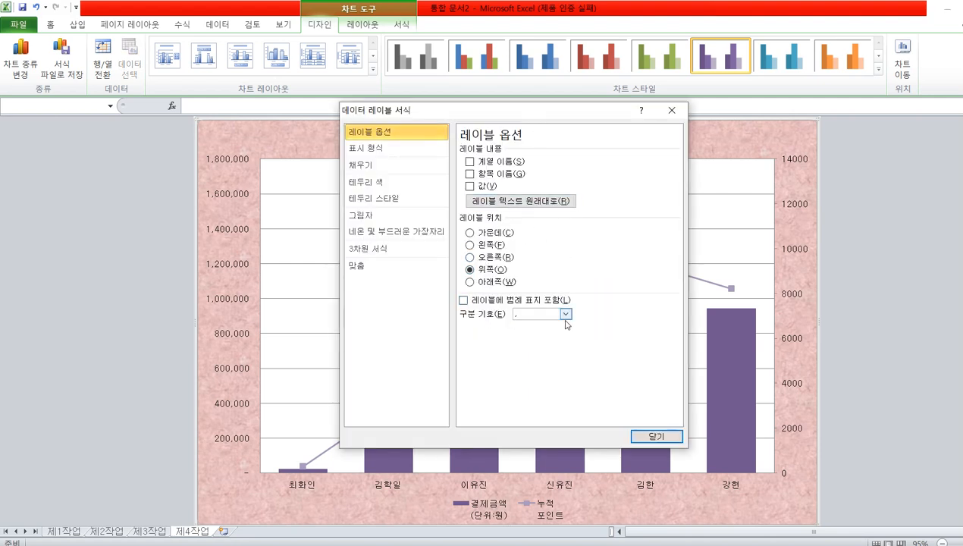
left_click(655, 437)
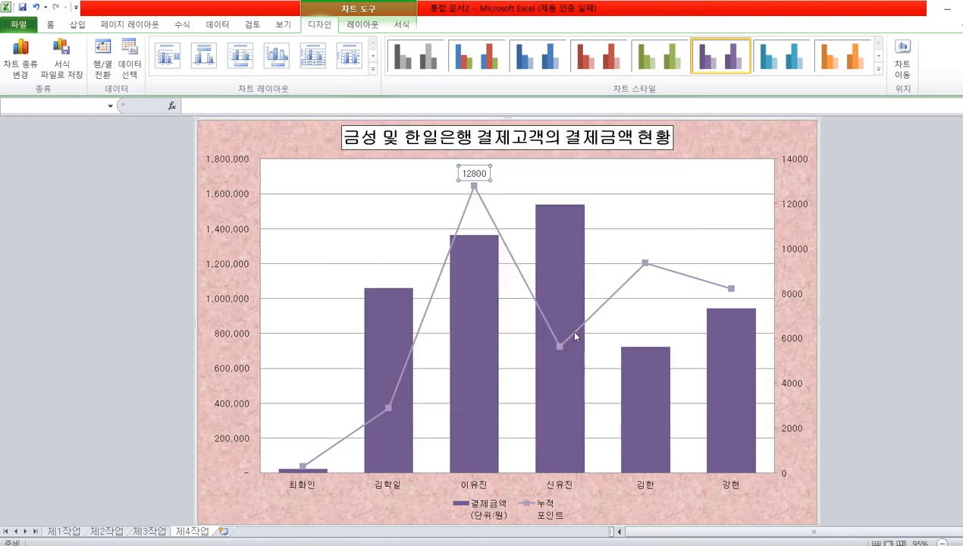
Step: Format the highest point's data label as a number (숫자) with 0 decimal places and a thousands separator
right_click(479, 175)
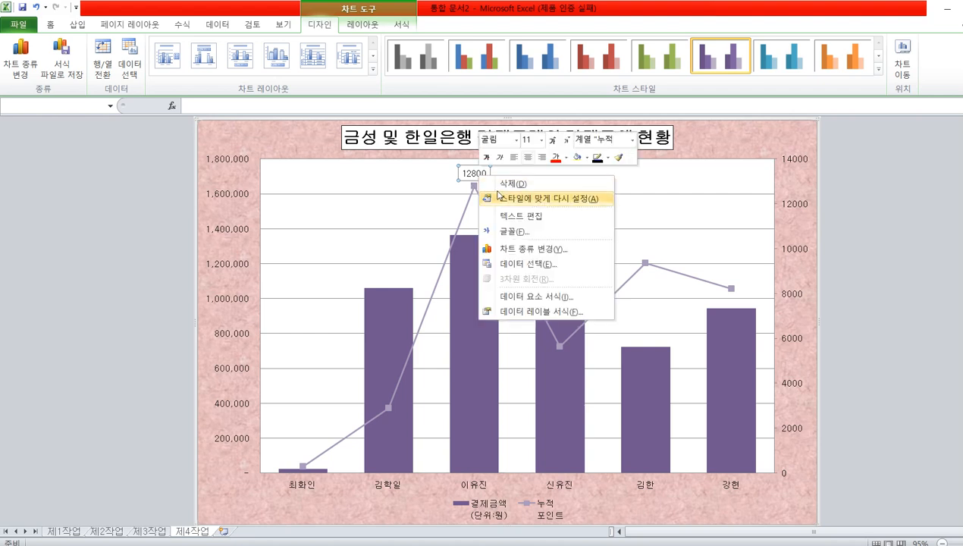
left_click(533, 312)
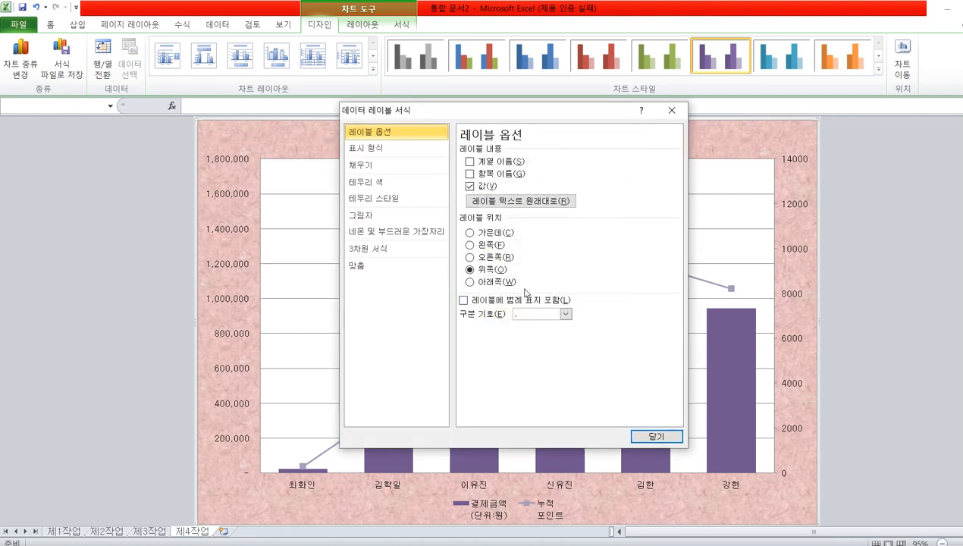
left_click(383, 148)
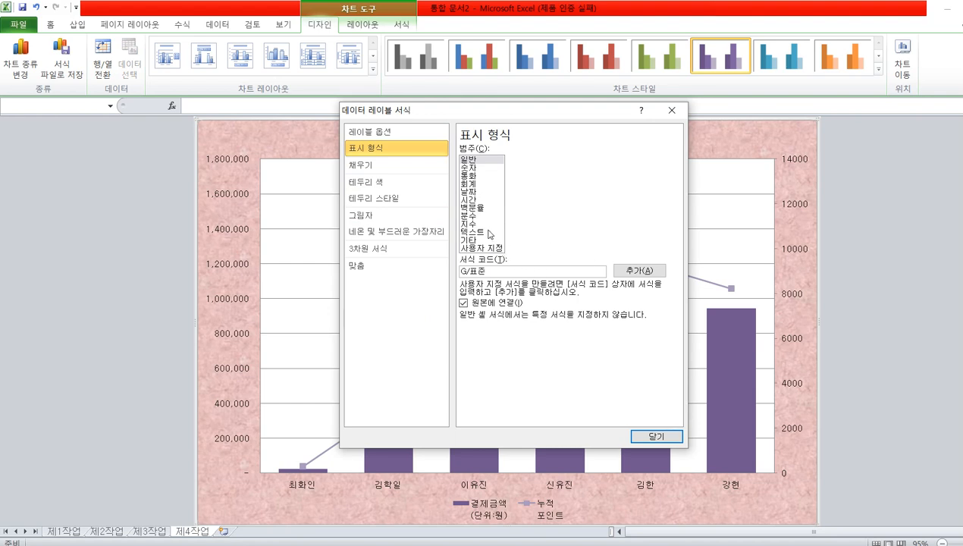
left_click(466, 168)
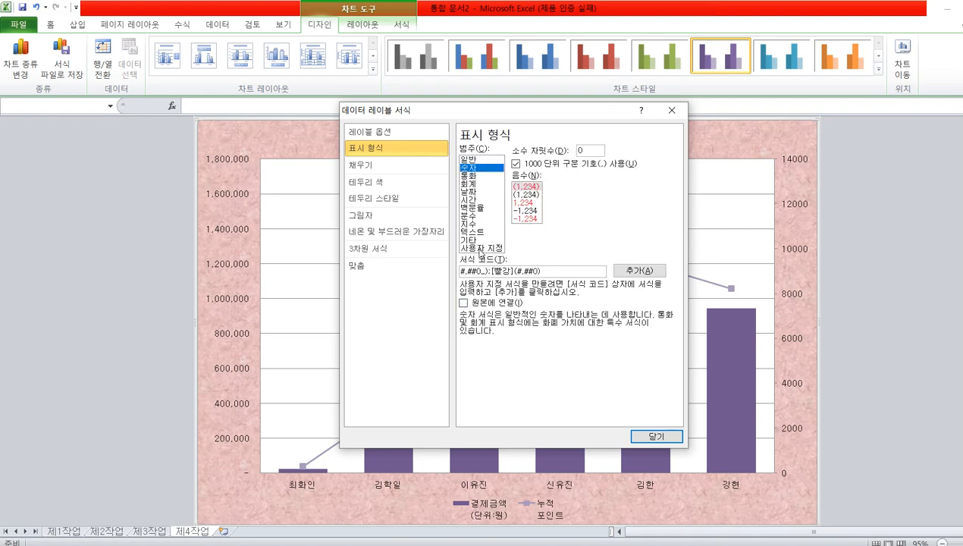
left_click_drag(543, 118, 741, 139)
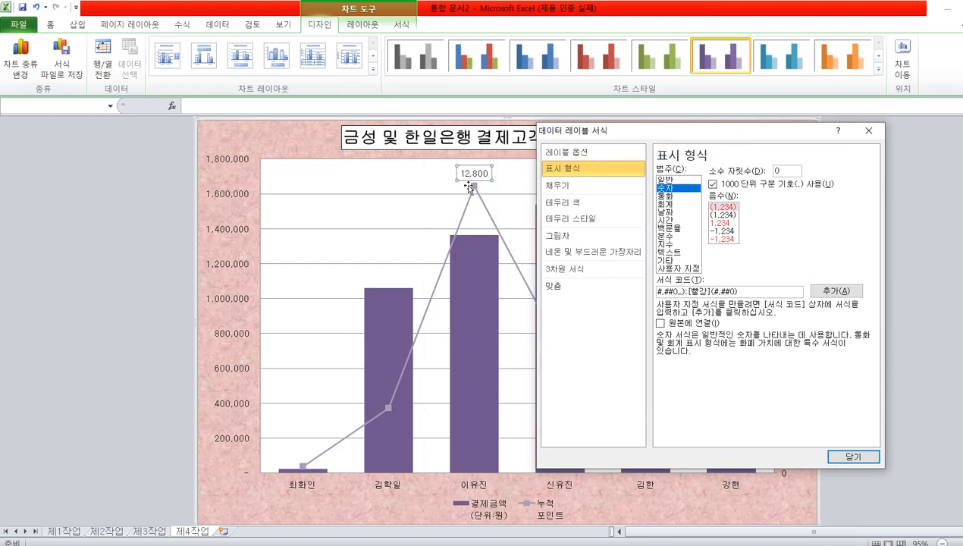
left_click(713, 184)
left_click(839, 454)
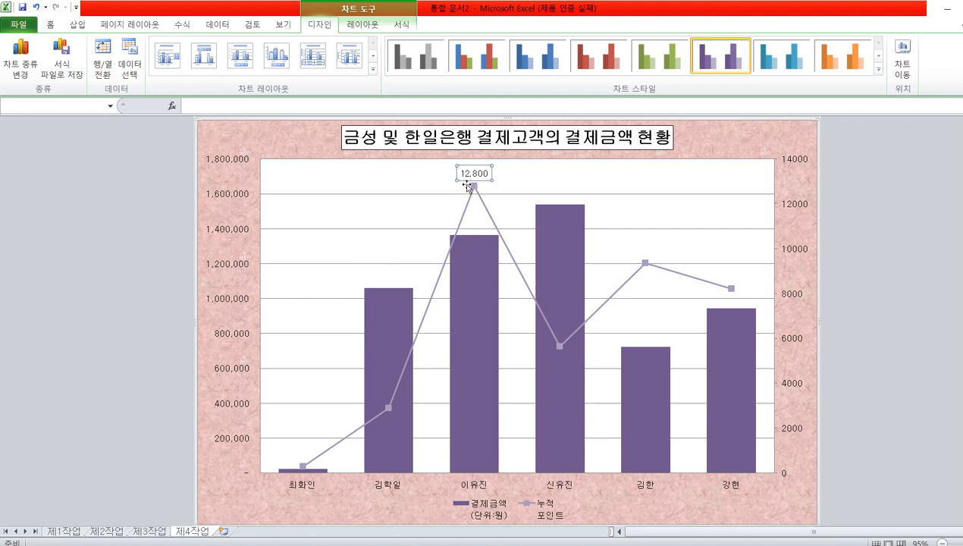
Step: Change the chart's major horizontal gridlines to the dashed line style (파선)
left_click(405, 184)
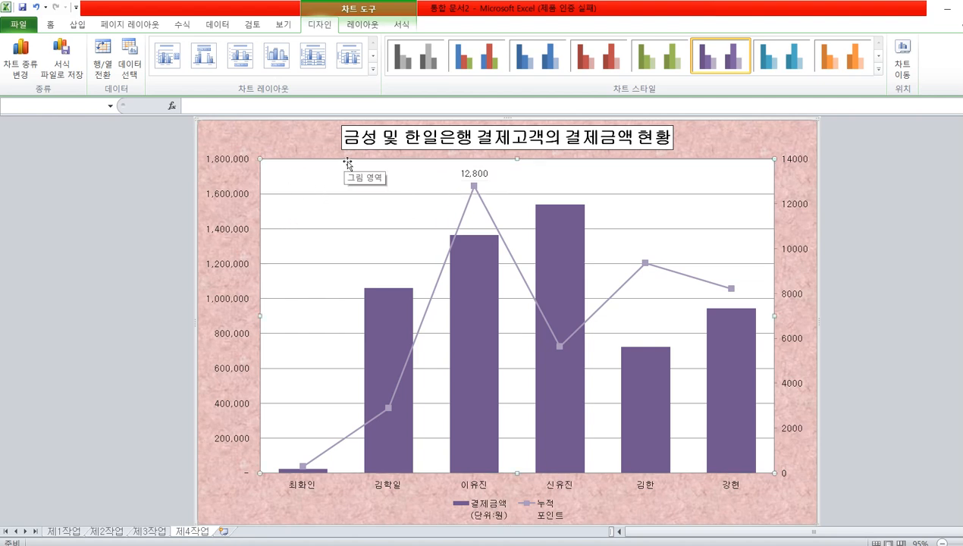
left_click(345, 194)
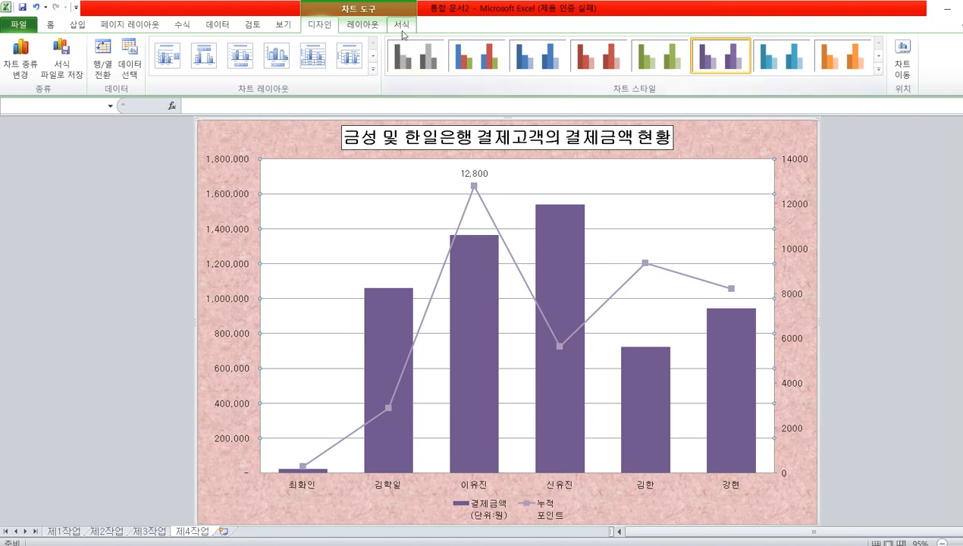
left_click(402, 25)
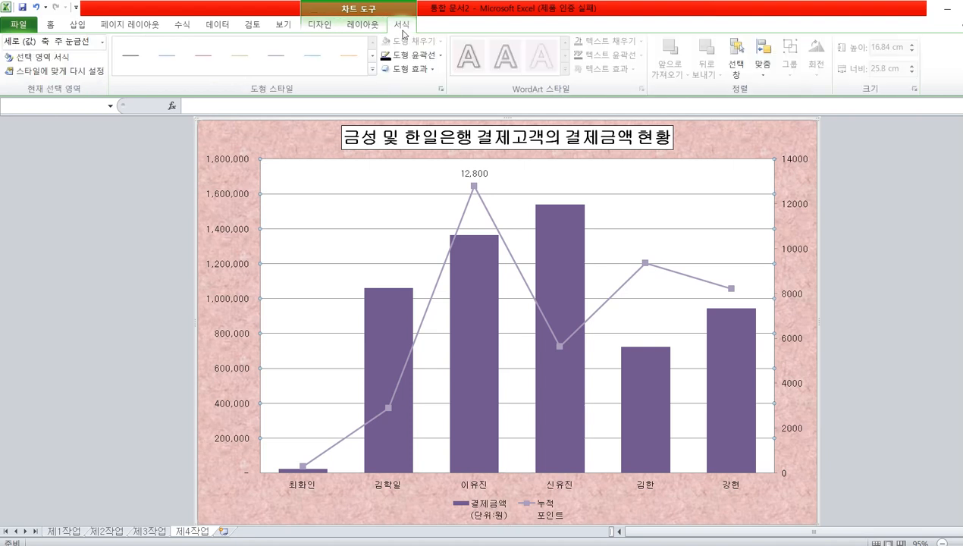
left_click(413, 55)
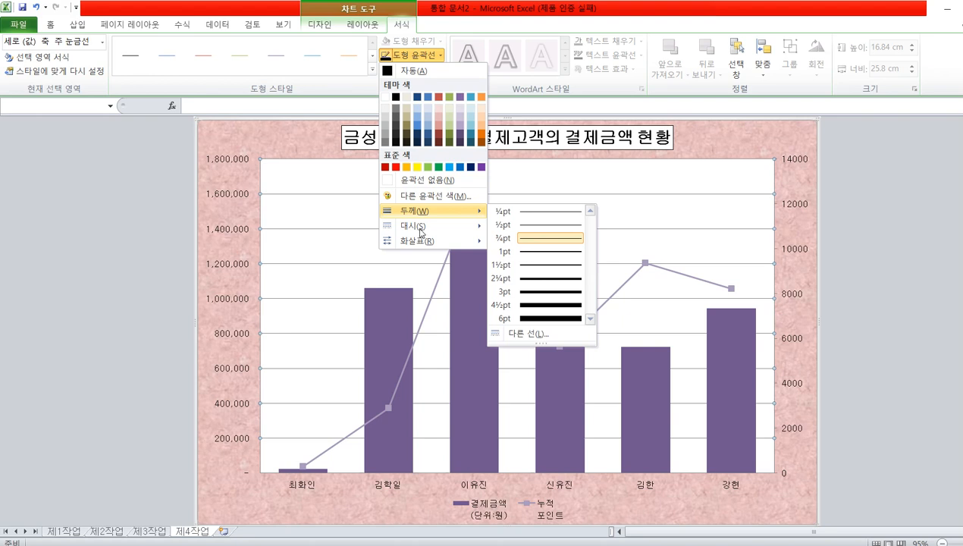
mouse_move(421, 228)
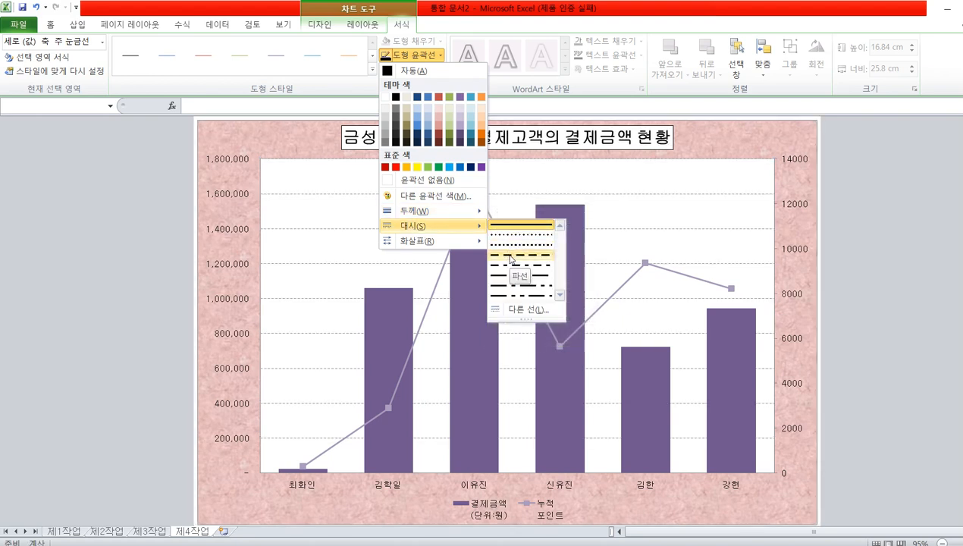
left_click(511, 257)
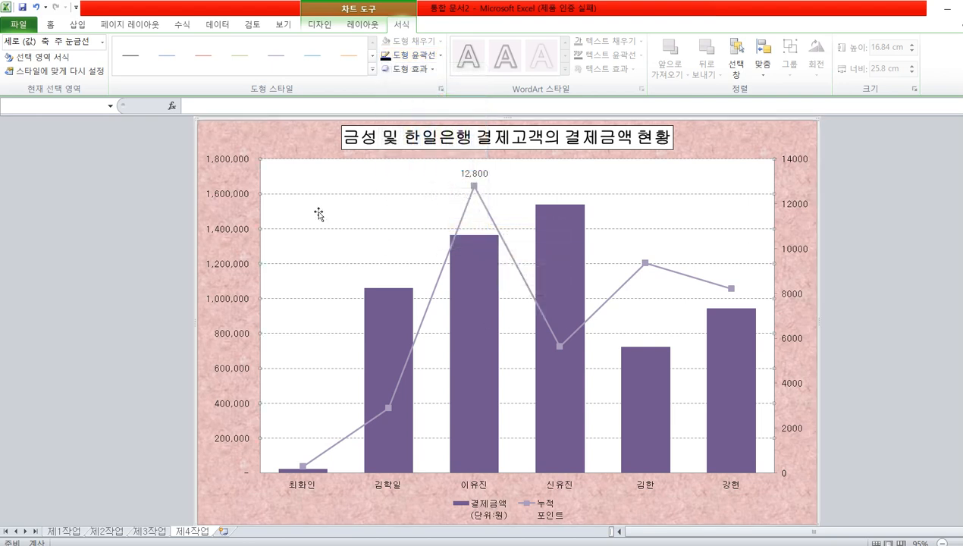
mouse_move(579, 223)
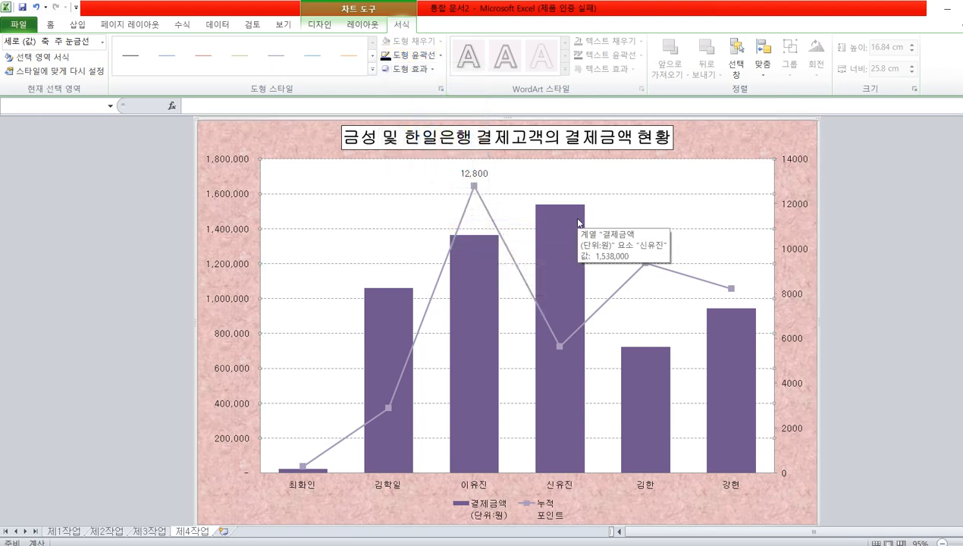